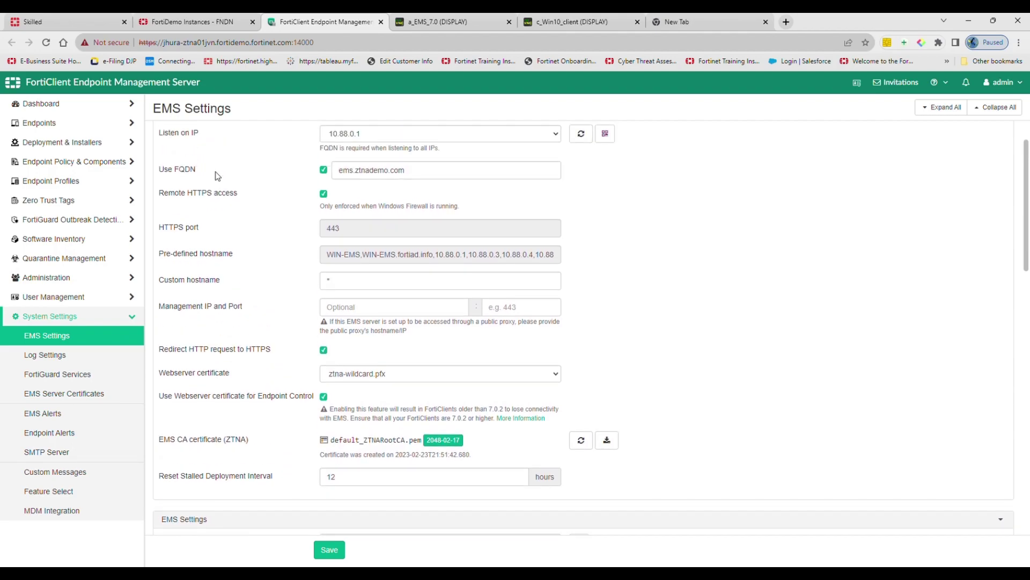
# Step: Turn on Enforce User Verification, then auto-detect the SMTP server mail.ztnademo.com on port 25
pyautogui.scroll(1, 236, 182)
pyautogui.scroll(-9, 239, 184)
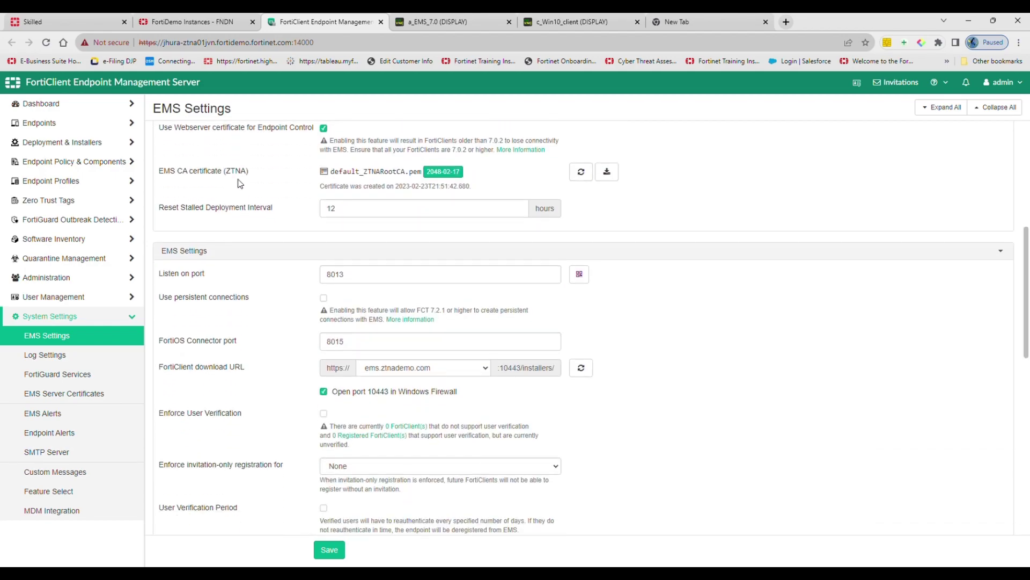
pyautogui.scroll(2, 241, 184)
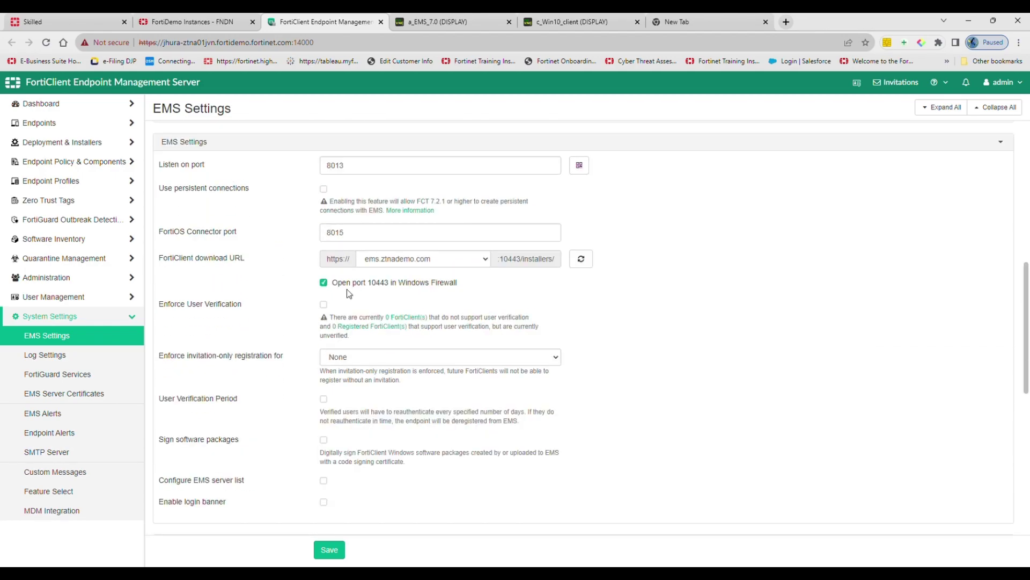
pyautogui.click(325, 306)
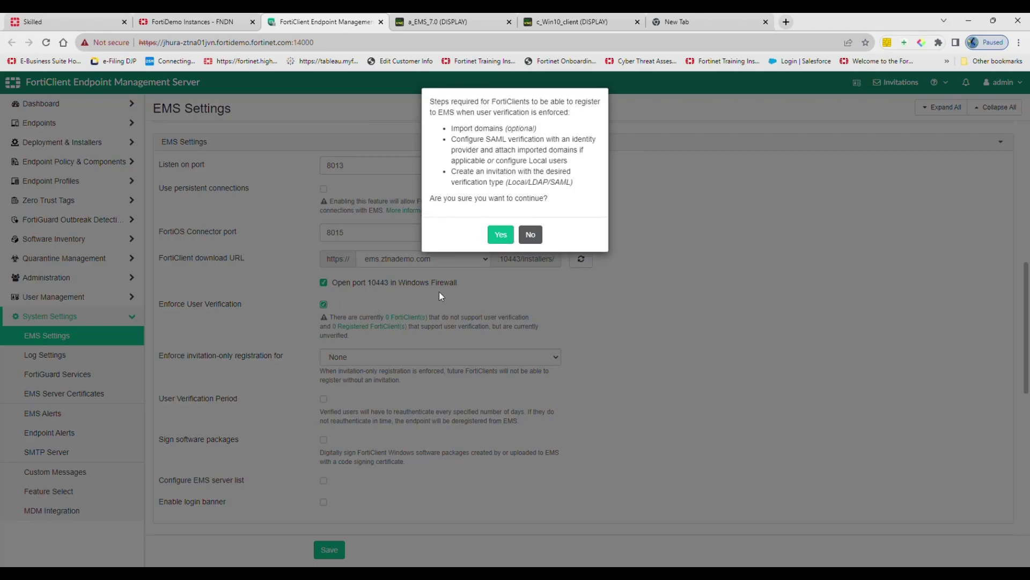
pyautogui.click(502, 237)
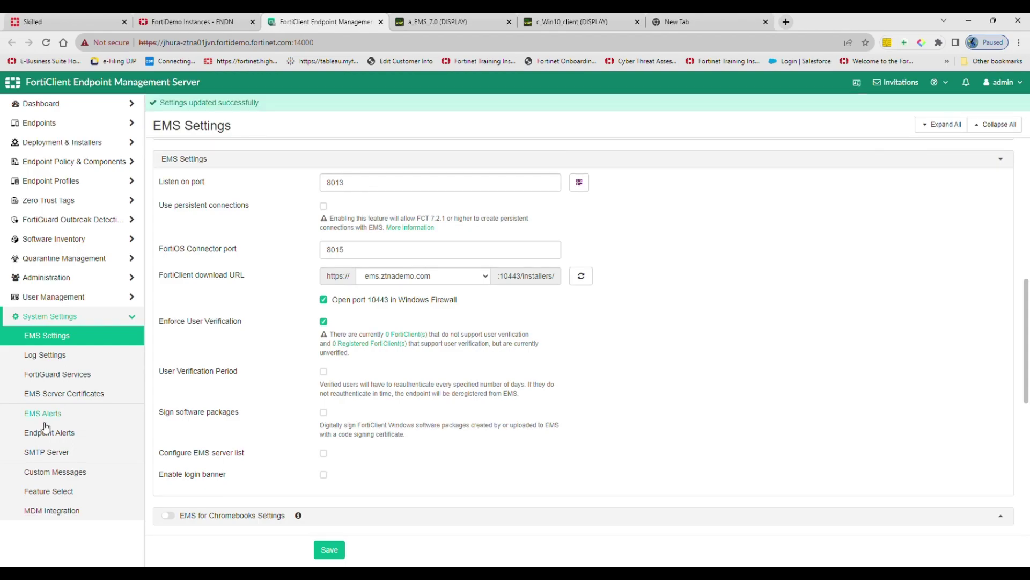
pyautogui.click(46, 453)
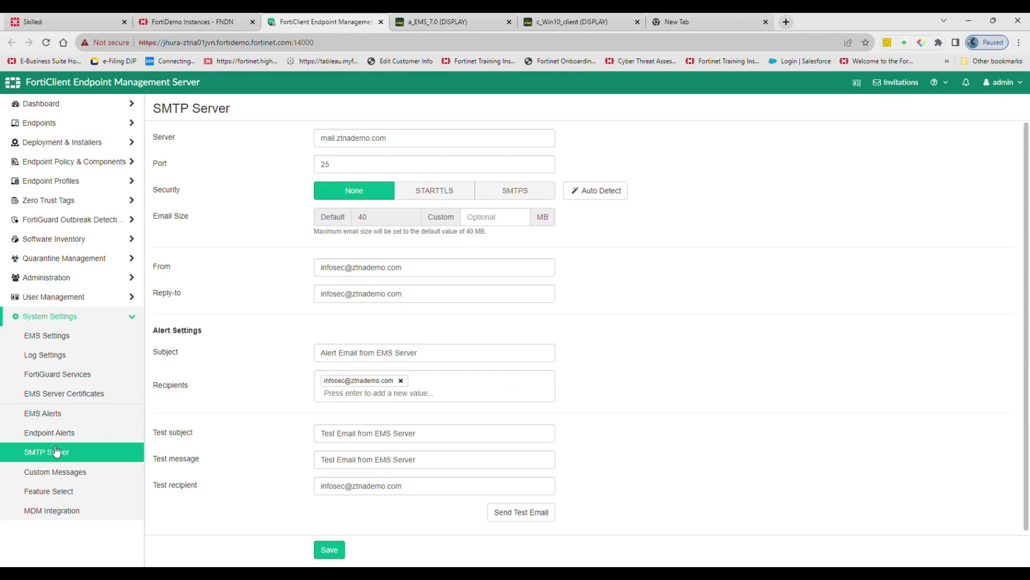
pyautogui.click(603, 194)
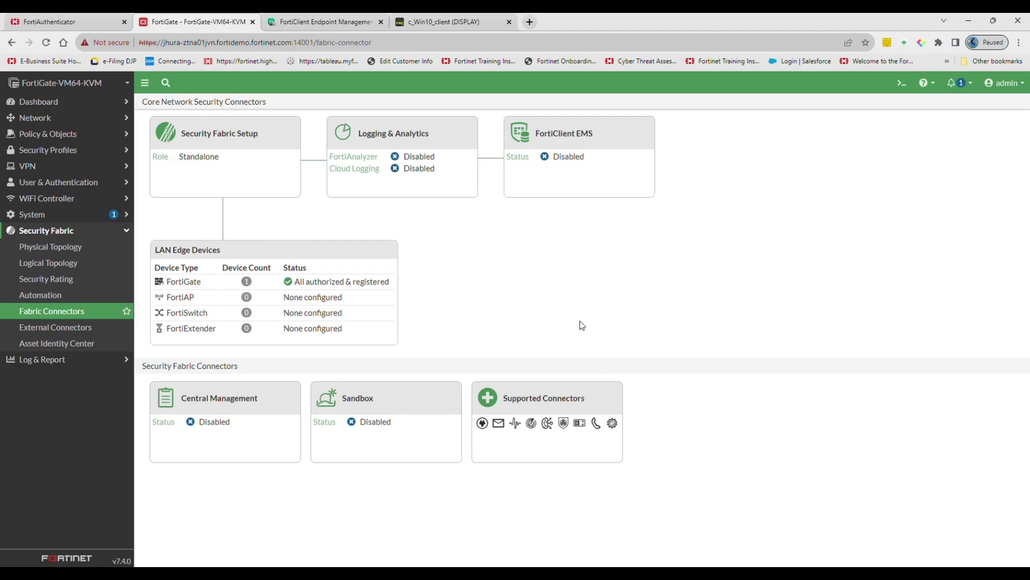
# Step: Enable the EMS1 FortiClient EMS connector at 10.88.0.1 port 443 and save it
pyautogui.click(563, 176)
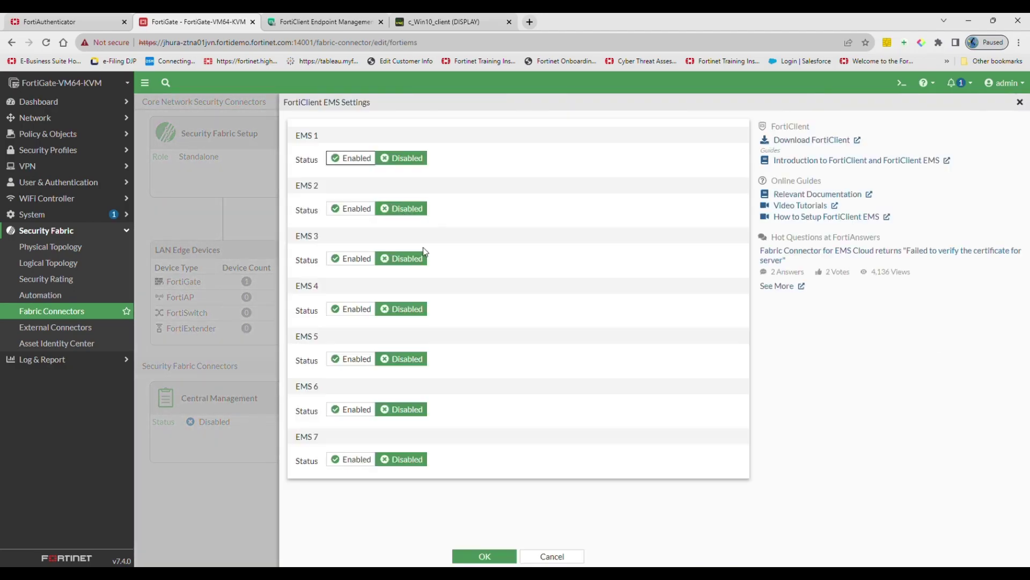
pyautogui.click(357, 159)
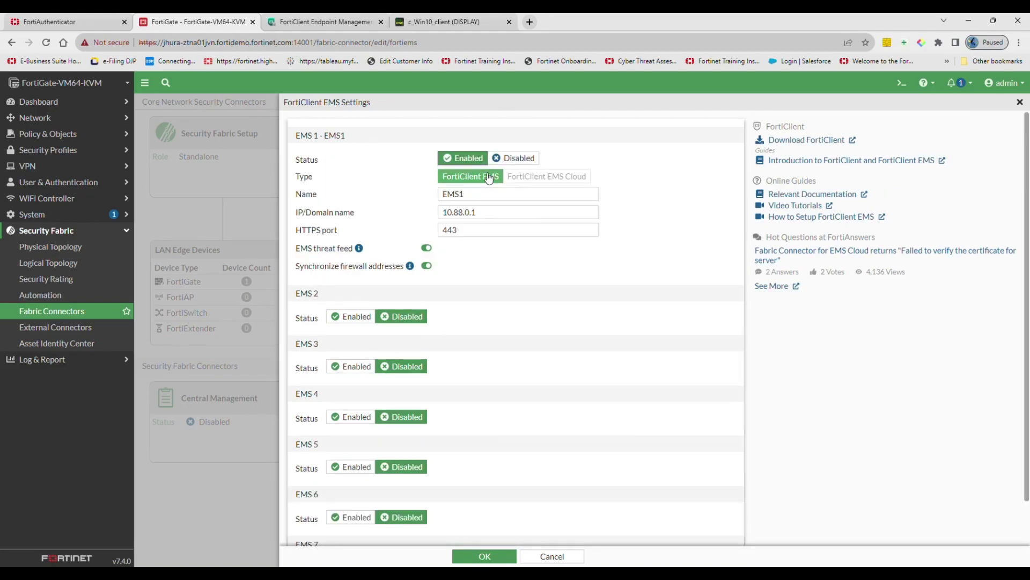
pyautogui.moveTo(475, 196)
pyautogui.mouseDown()
pyautogui.moveTo(443, 196)
pyautogui.moveTo(495, 201)
pyautogui.mouseUp()
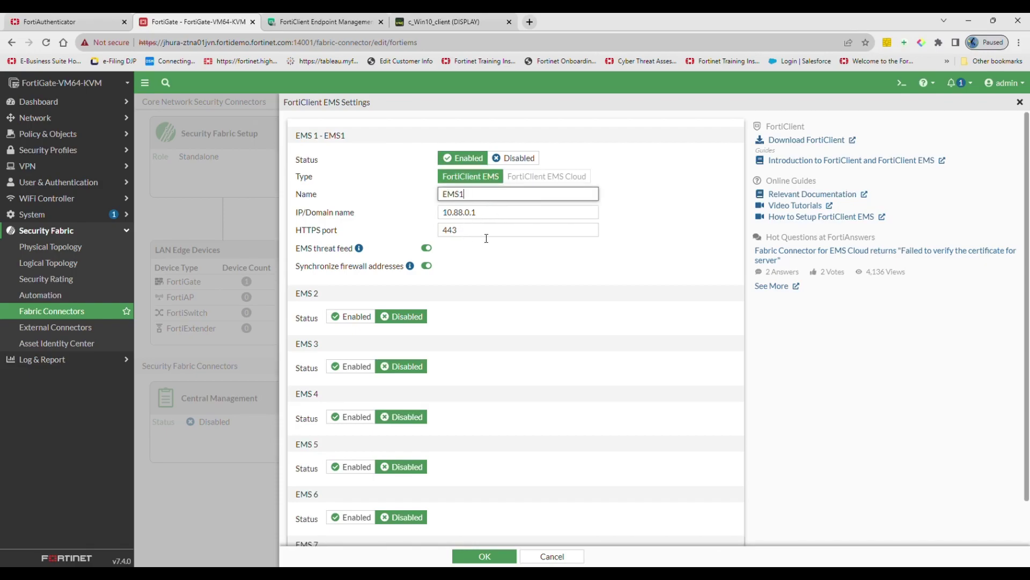
pyautogui.scroll(-1, 486, 262)
pyautogui.click(499, 561)
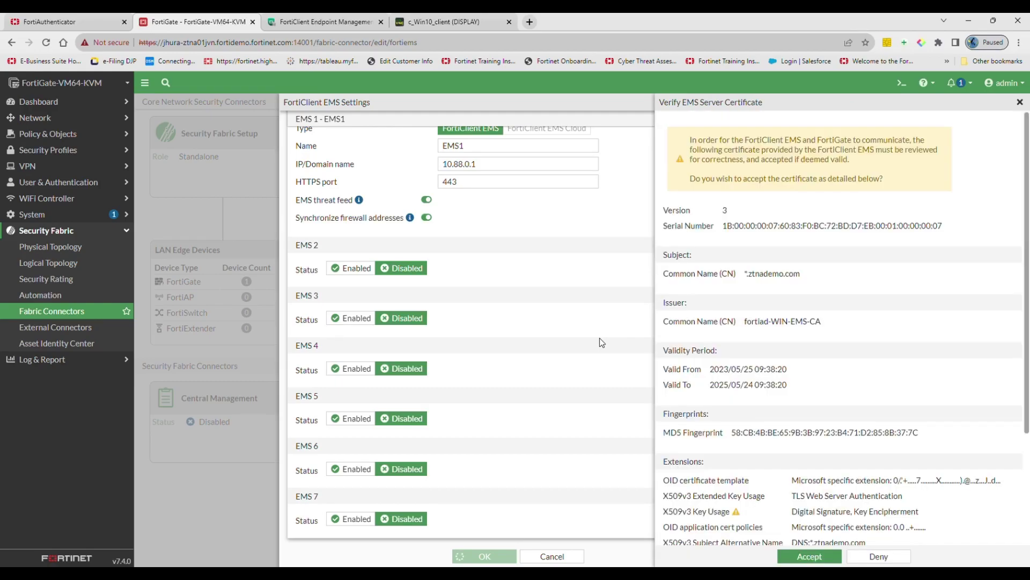
# Step: Accept the EMS server certificate, request authorization, and enter the EMS admin password
pyautogui.click(809, 556)
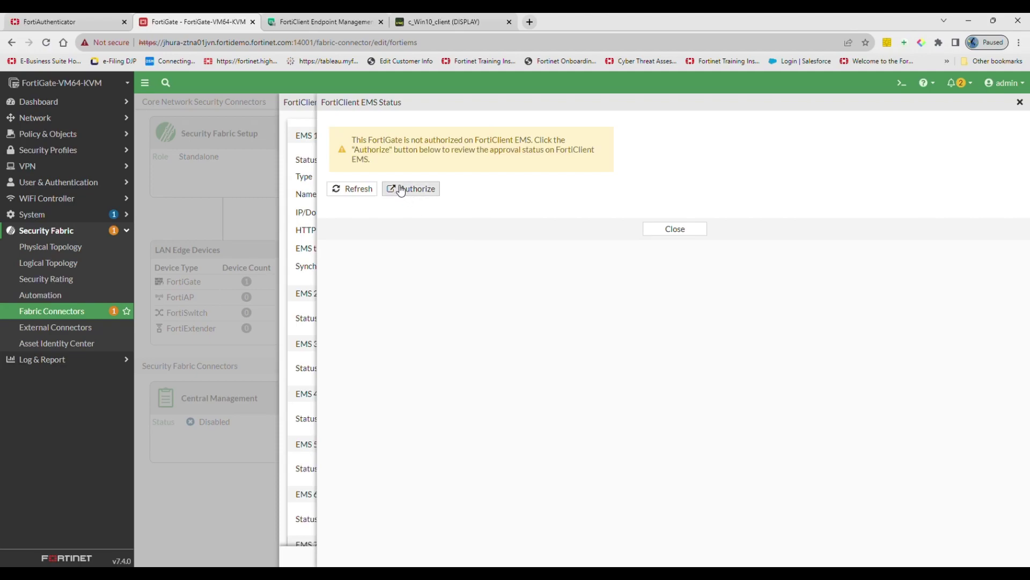
pyautogui.click(412, 191)
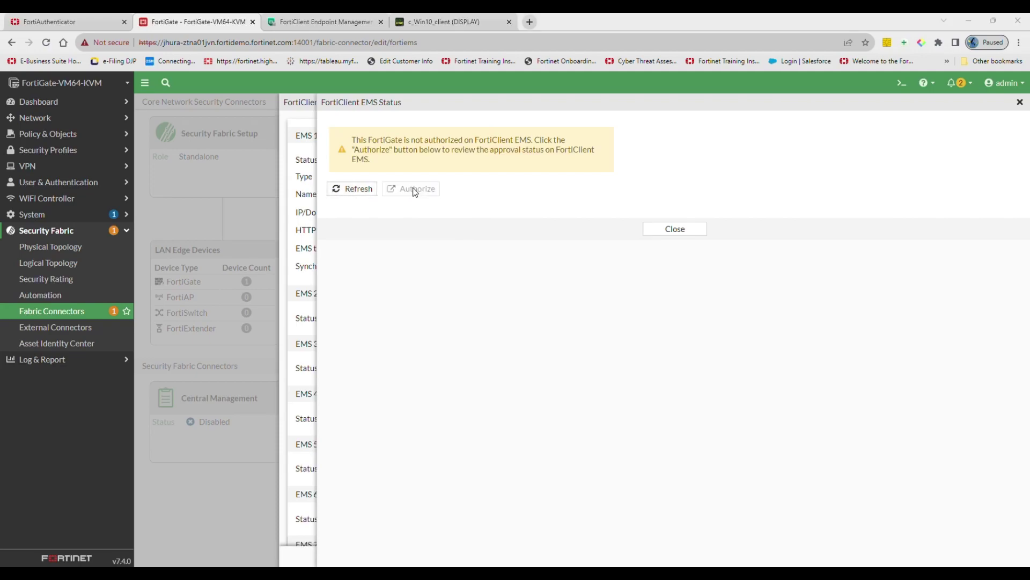
pyautogui.hotkey('ctrl', 'v')
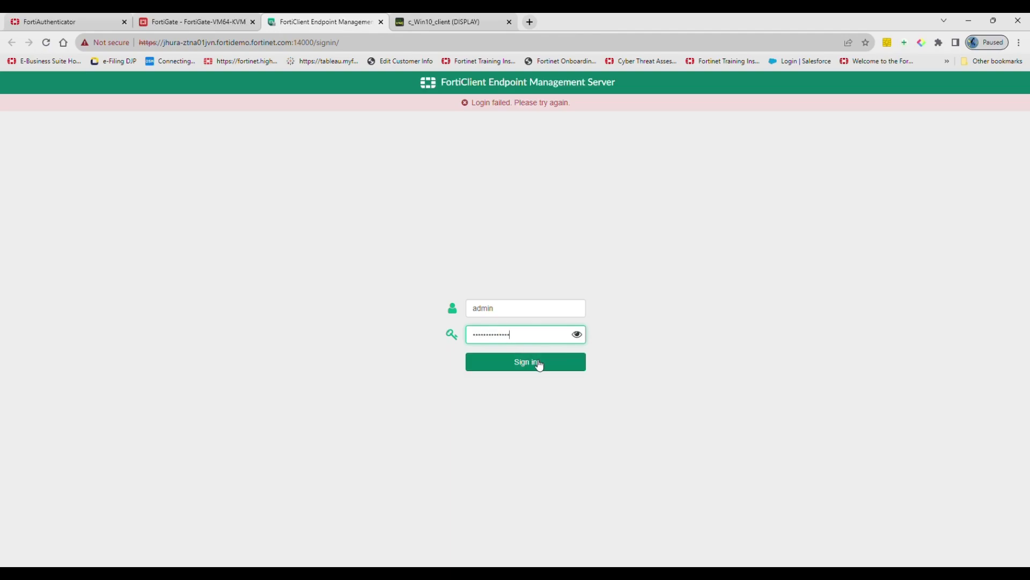
# Step: Sign in to EMS and approve the FortiGate's fabric device authorization request
pyautogui.click(540, 365)
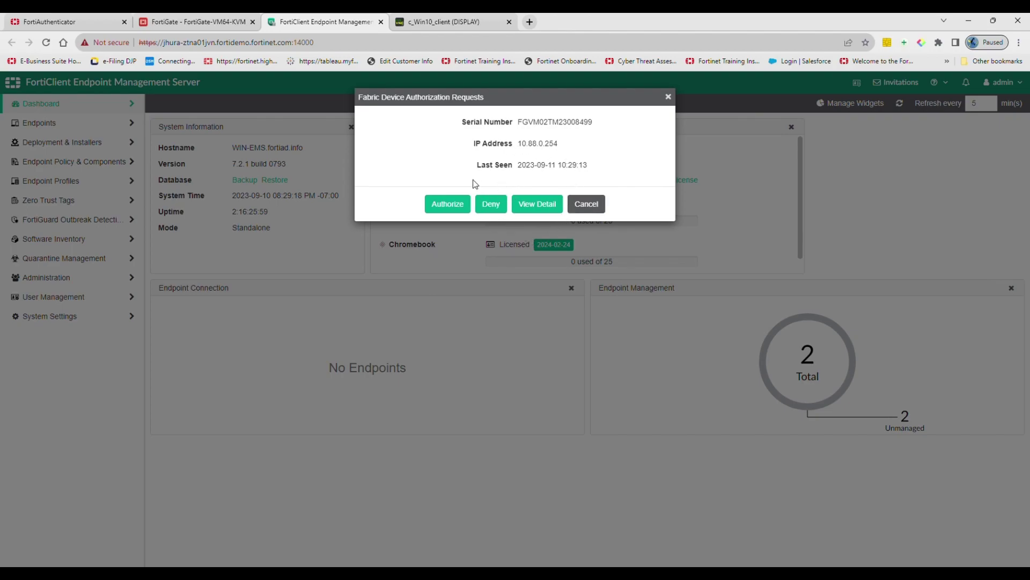
pyautogui.click(451, 207)
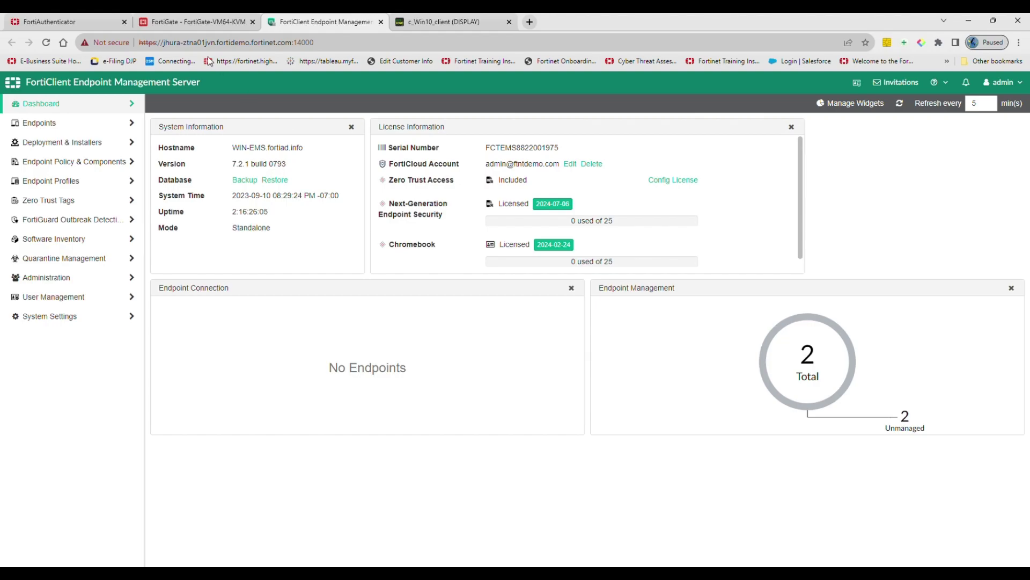
pyautogui.click(208, 23)
# Step: Refresh the EMS1 connector status in FortiGate until it shows Connected, then save
pyautogui.click(361, 188)
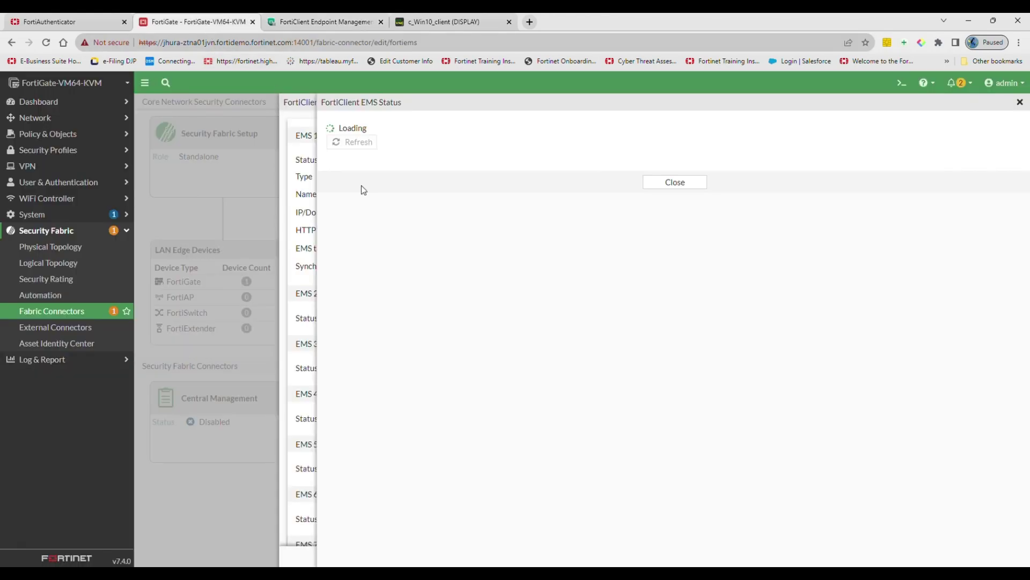
pyautogui.click(692, 185)
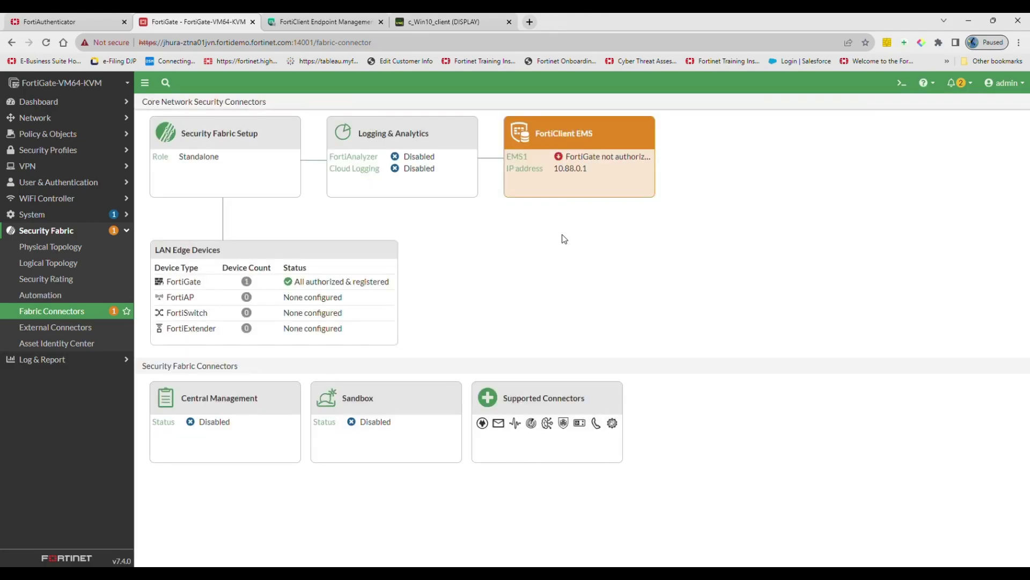
pyautogui.click(604, 193)
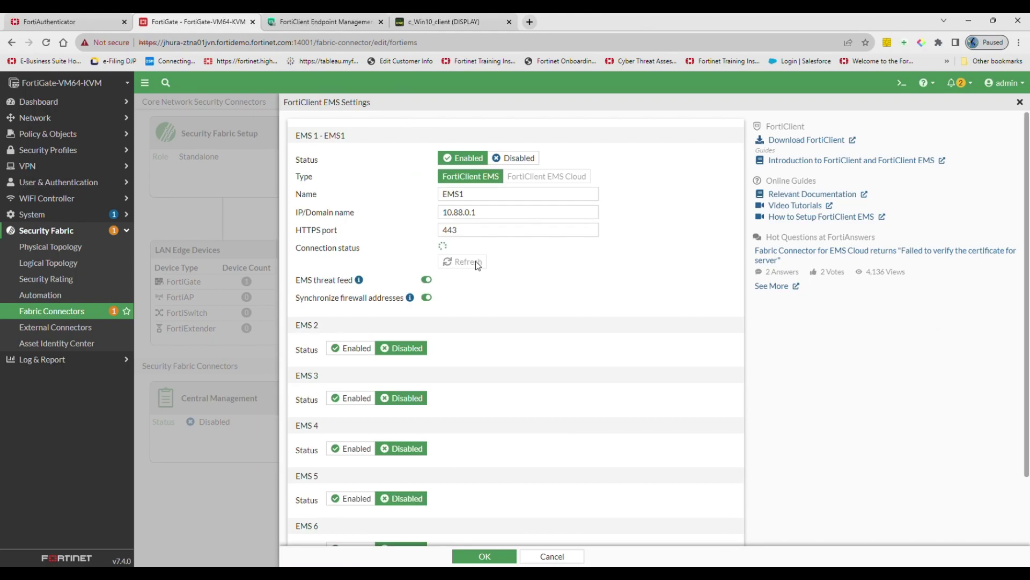
pyautogui.click(478, 263)
pyautogui.click(485, 556)
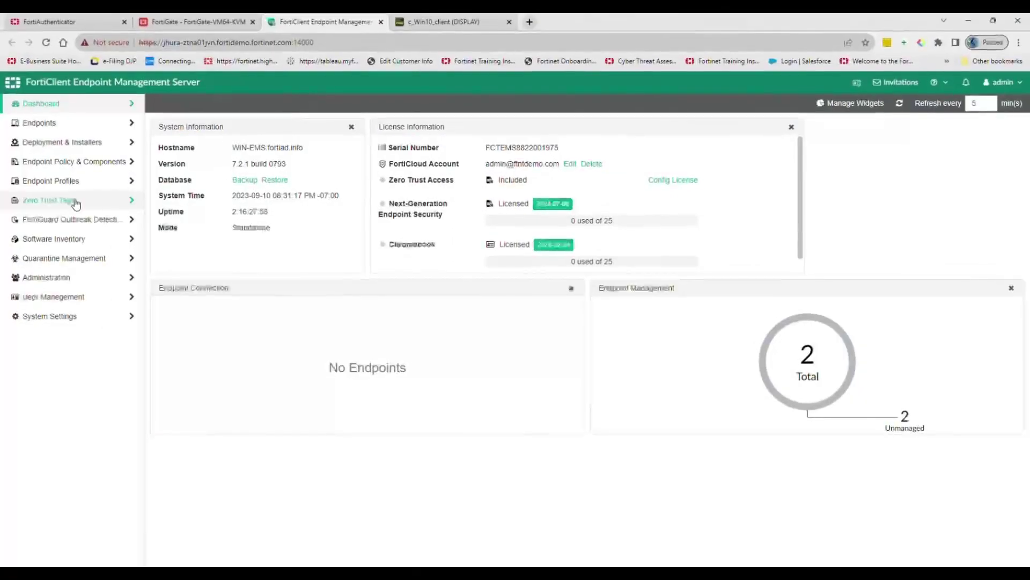
pyautogui.click(71, 200)
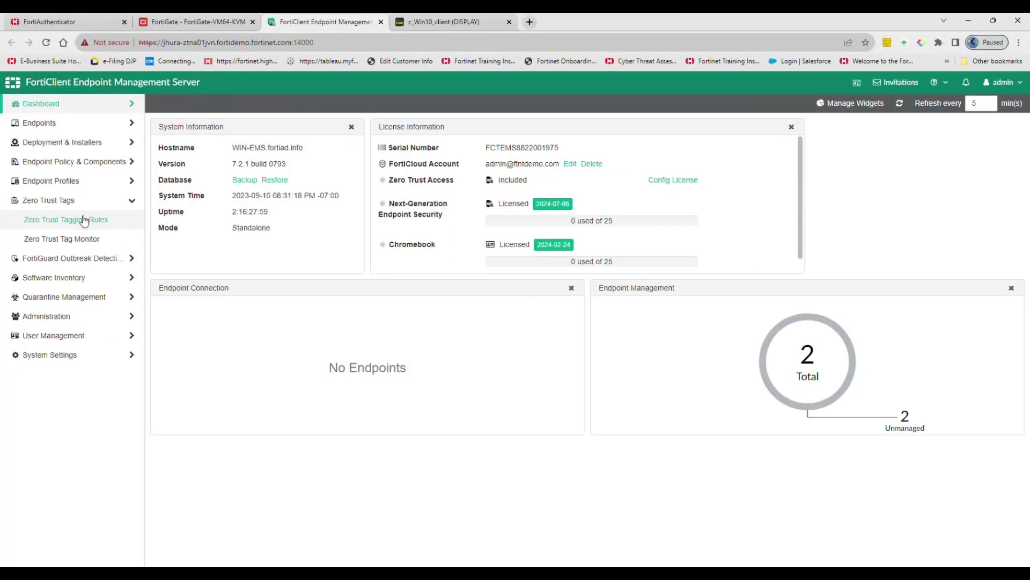
# Step: Set up the Critical-Vulnerability zero trust tagging rule set and save it
pyautogui.click(84, 220)
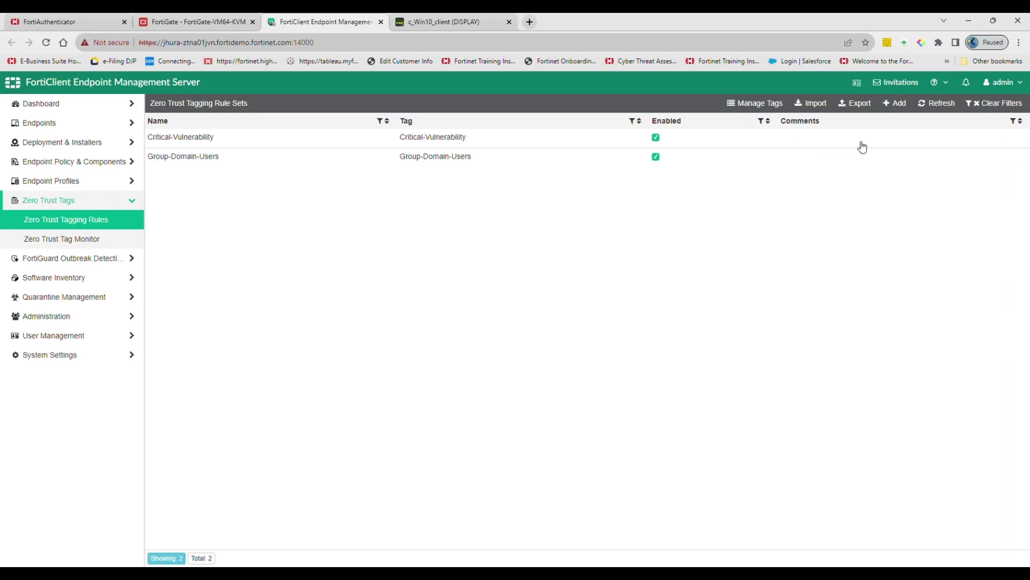
pyautogui.click(899, 112)
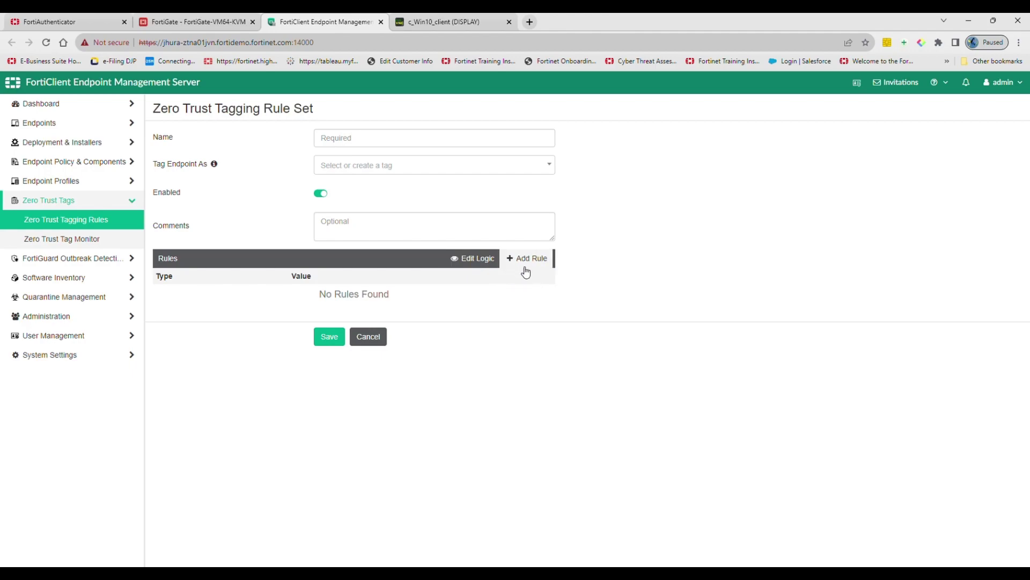
pyautogui.click(528, 169)
pyautogui.click(454, 192)
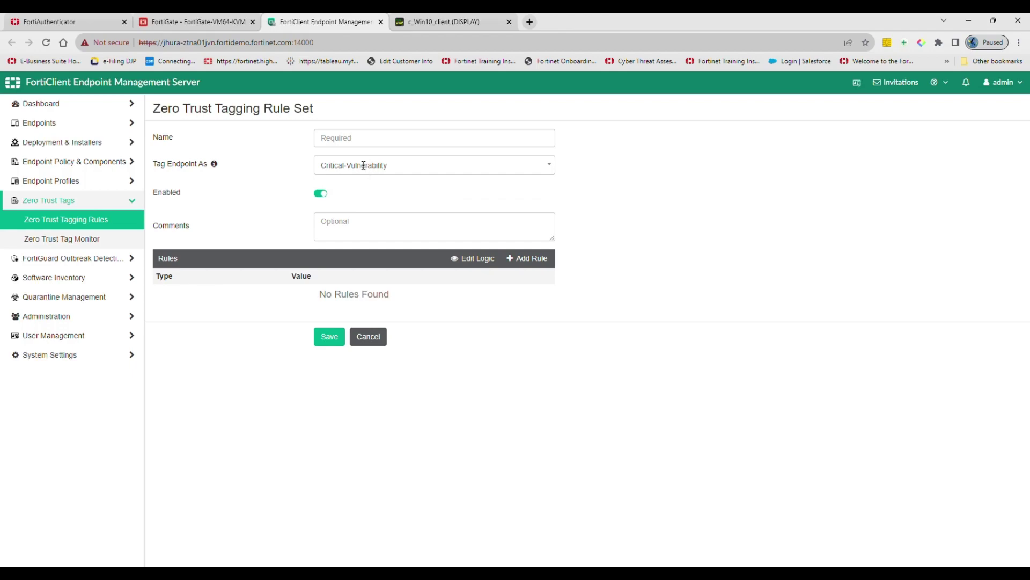
pyautogui.click(357, 146)
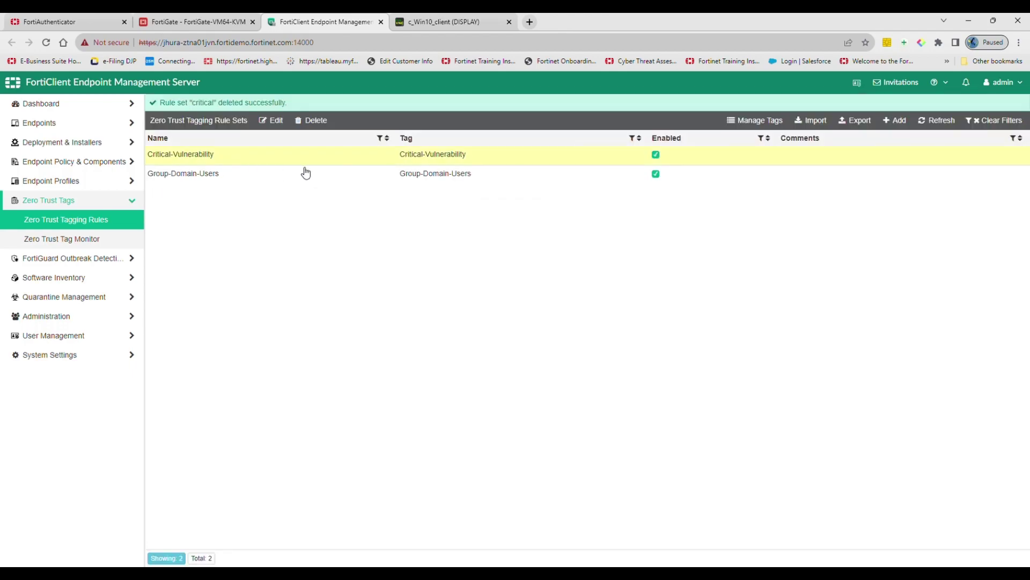
pyautogui.click(281, 122)
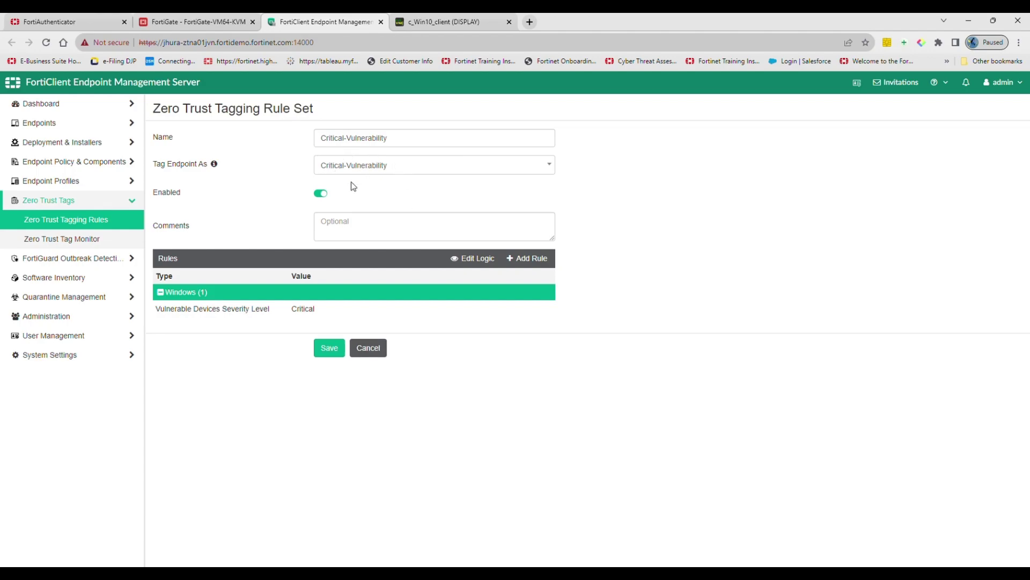
pyautogui.click(333, 352)
# Step: Edit the Group-Domain-Users rule set's User in AD Group rule for fortiad.info Domain Users and save
pyautogui.click(182, 159)
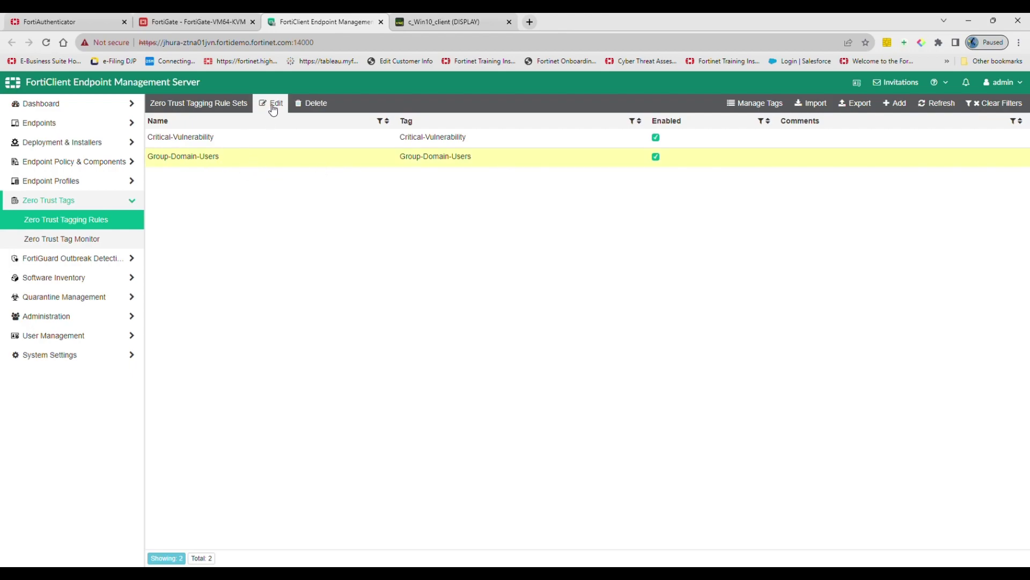
pyautogui.click(272, 104)
pyautogui.click(424, 166)
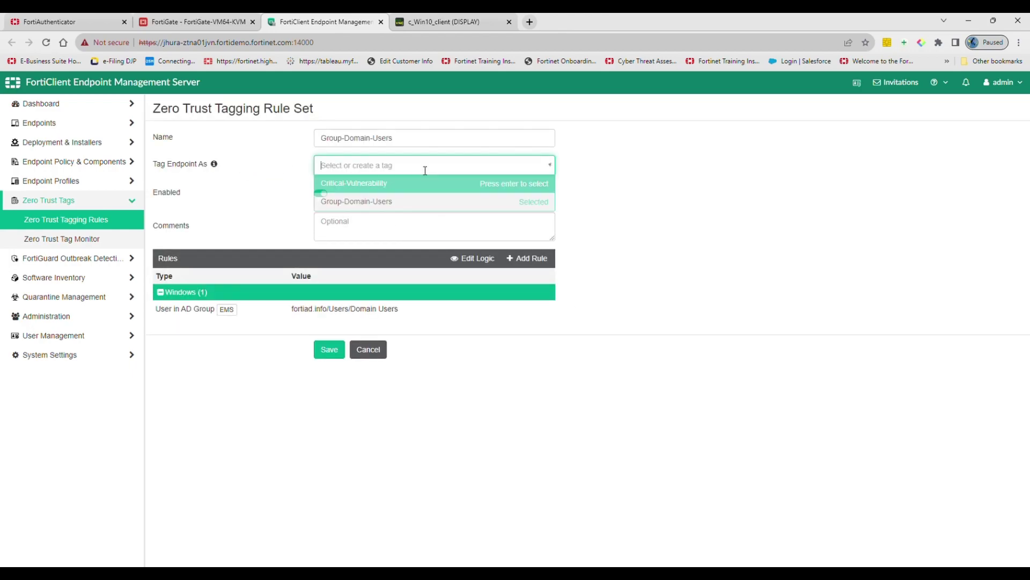
pyautogui.click(405, 200)
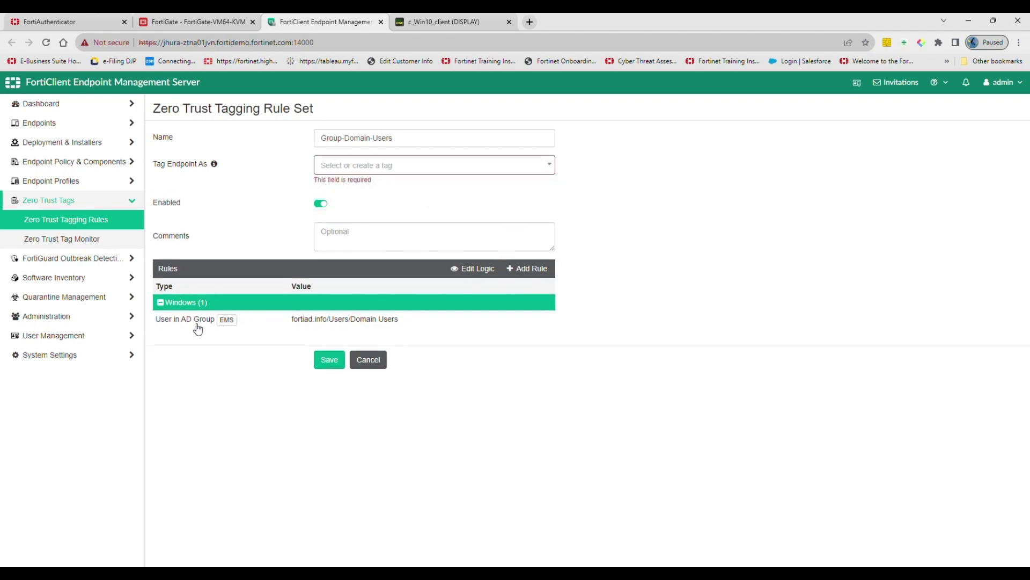
pyautogui.click(181, 324)
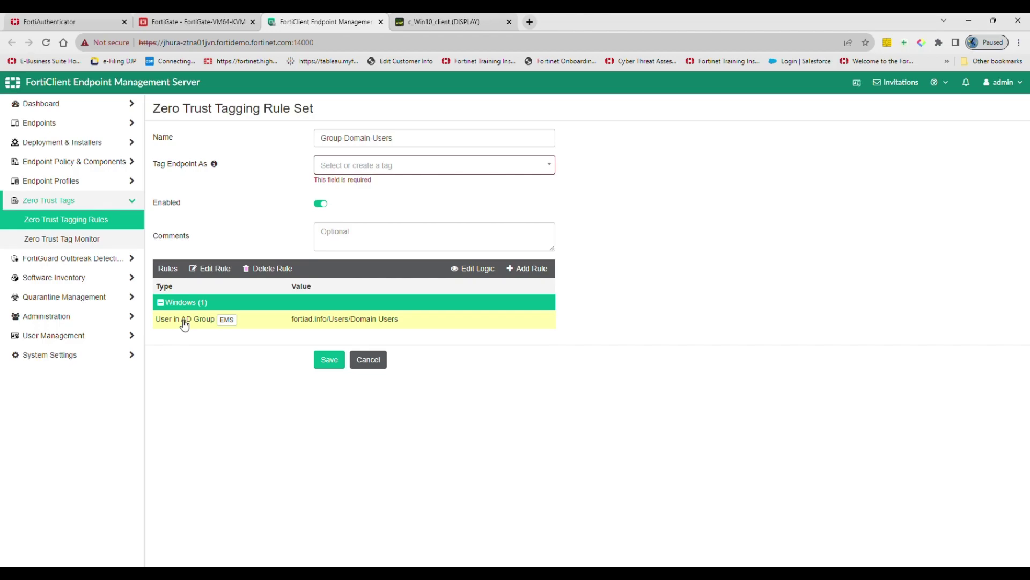
pyautogui.click(205, 270)
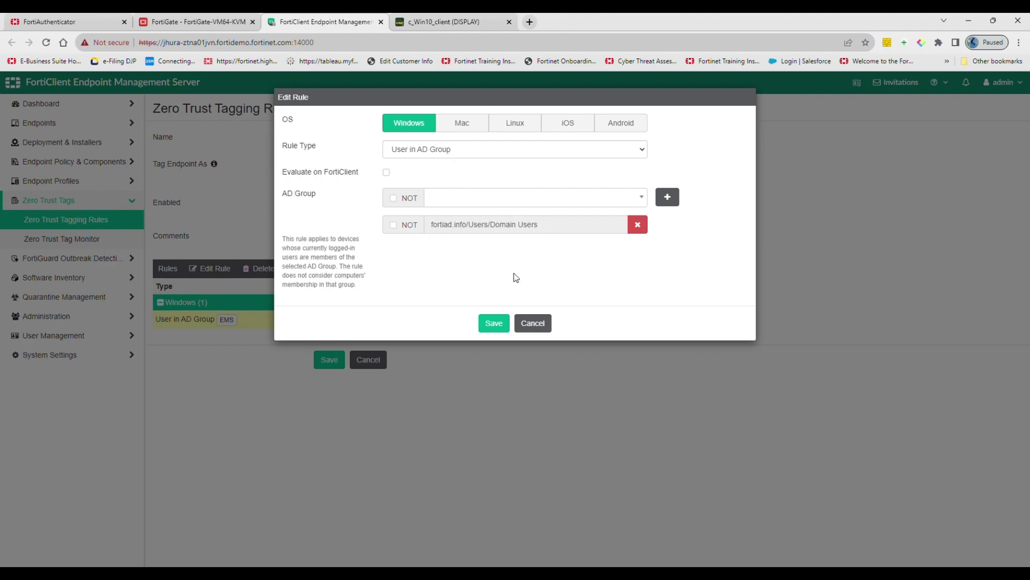
pyautogui.click(493, 323)
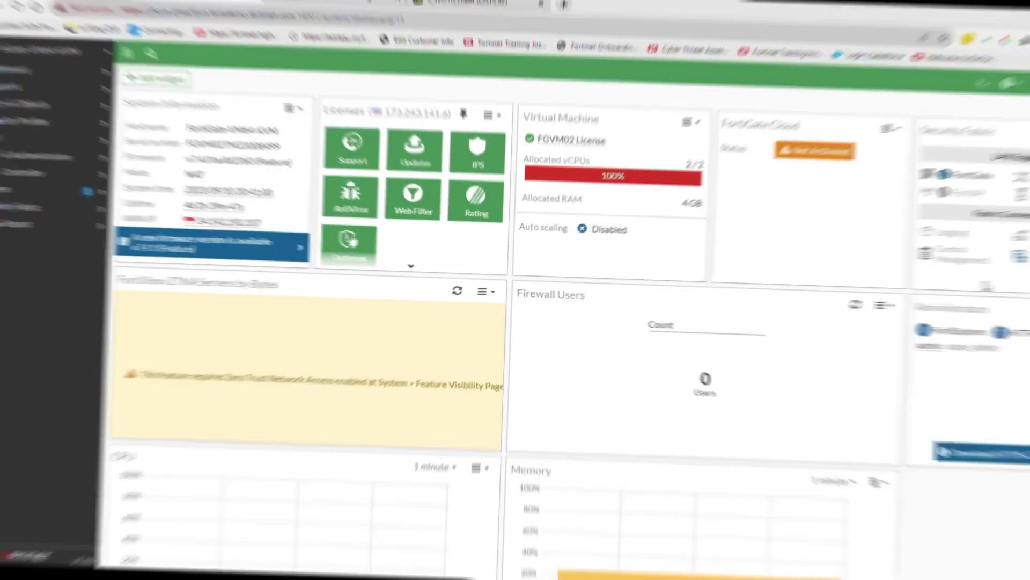
# Step: Enable Zero Trust Network Access in Feature Visibility, apply it, and show the ZTNA Servers list
pyautogui.click(92, 214)
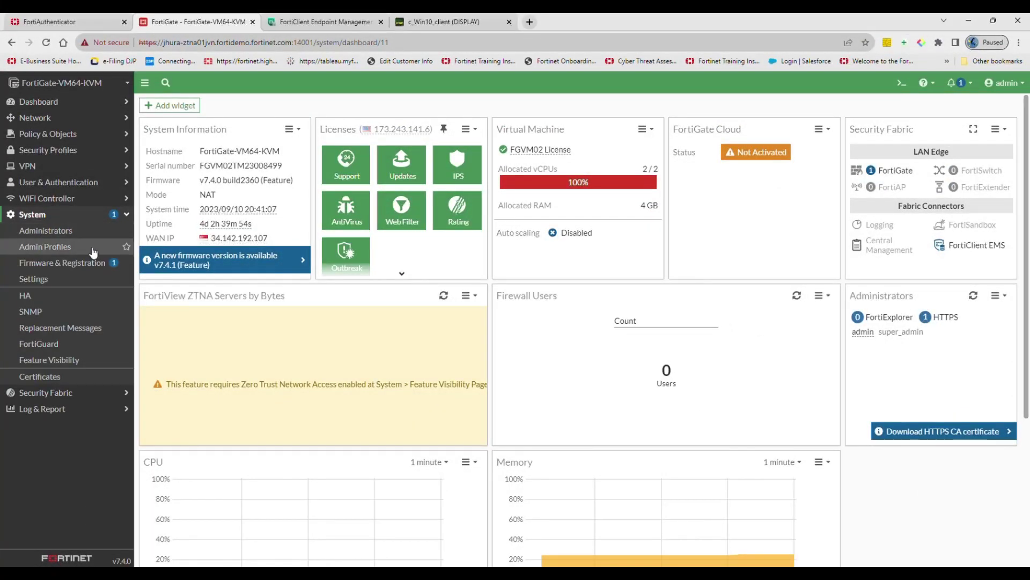
pyautogui.click(95, 361)
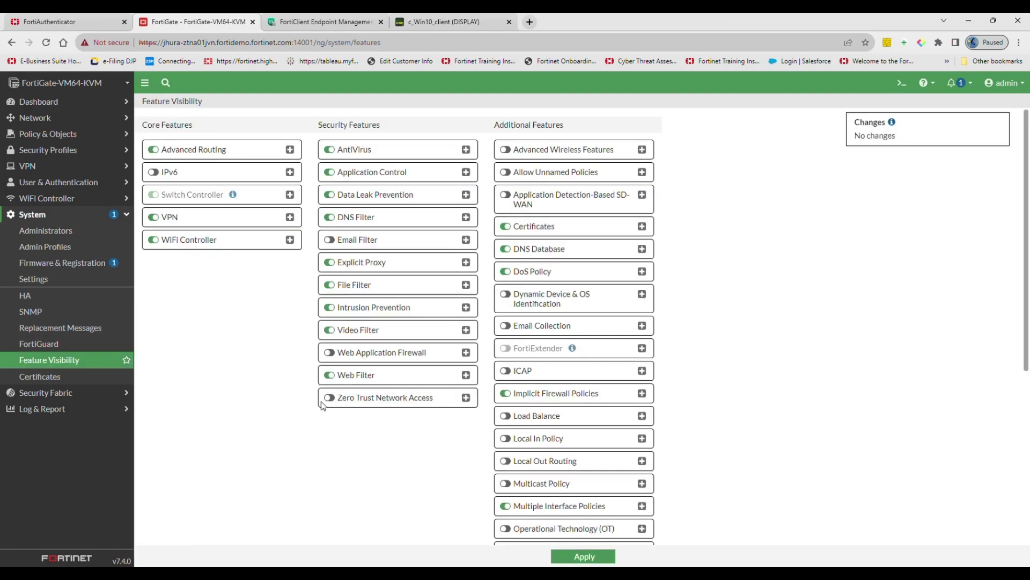
pyautogui.click(331, 400)
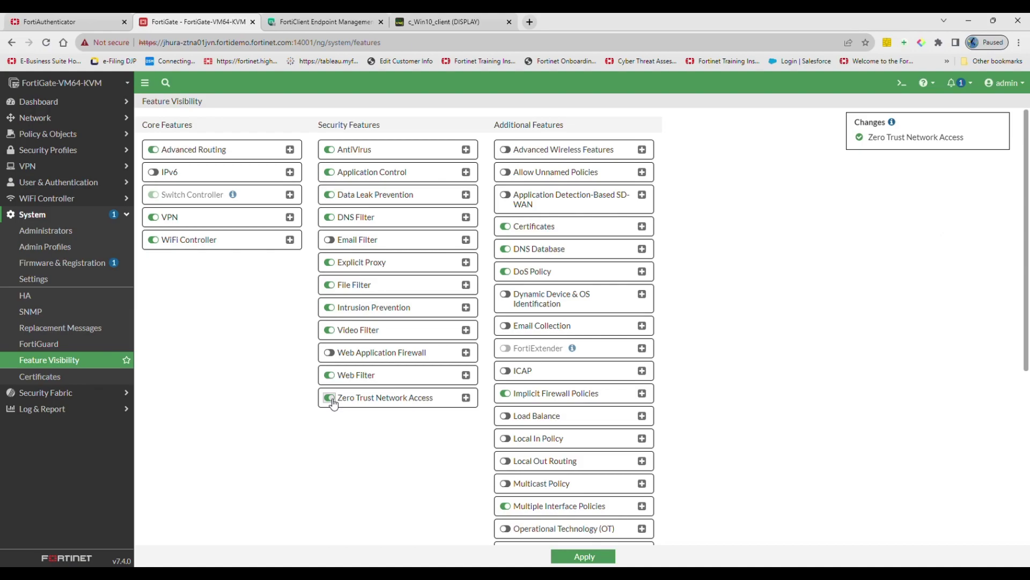
pyautogui.click(576, 558)
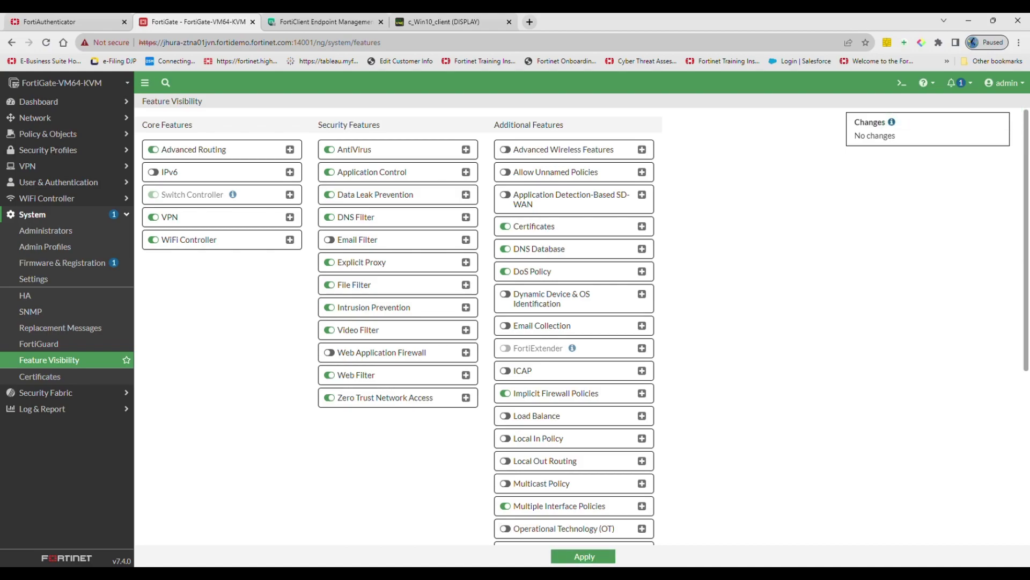
pyautogui.click(54, 134)
pyautogui.click(57, 232)
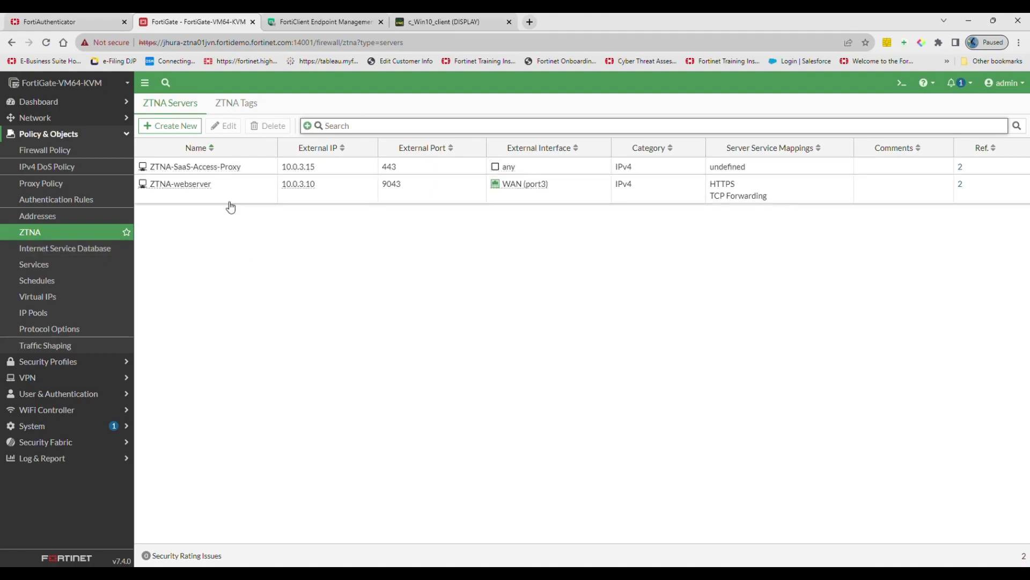
# Step: Review the ZTNA-webserver's external IP, external port and SAML SSO server settings
pyautogui.moveTo(177, 198)
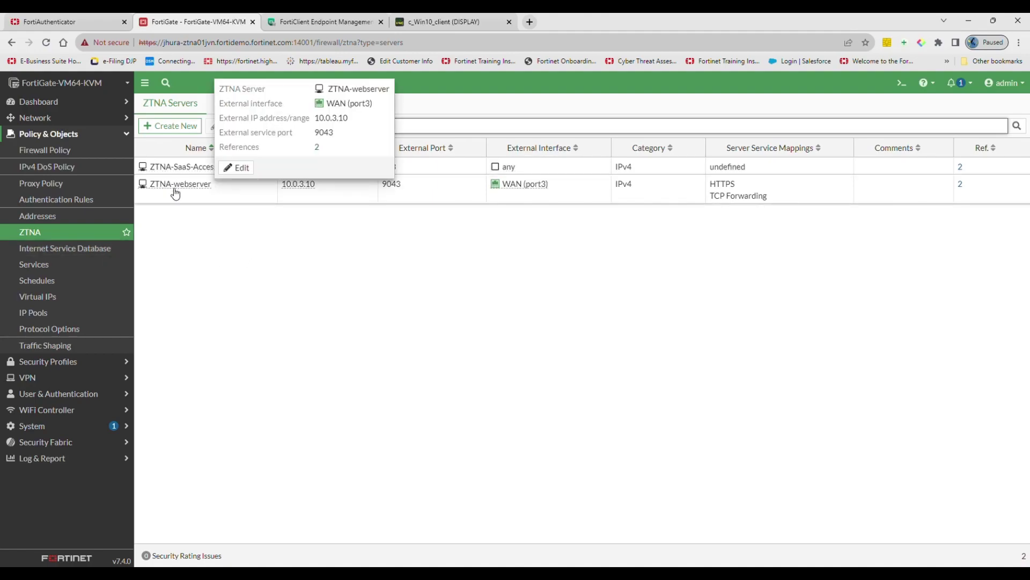
pyautogui.click(176, 186)
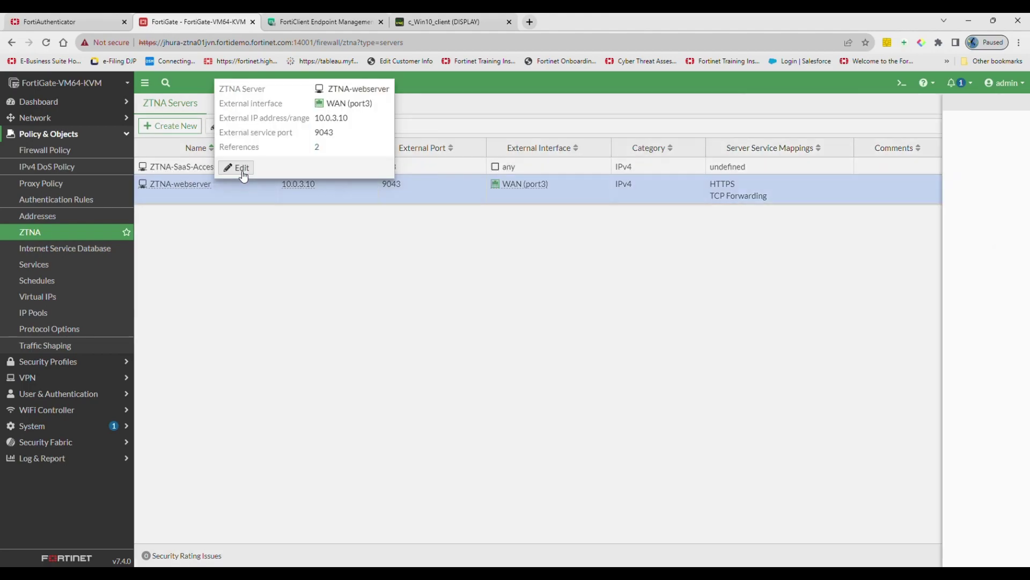
pyautogui.click(240, 168)
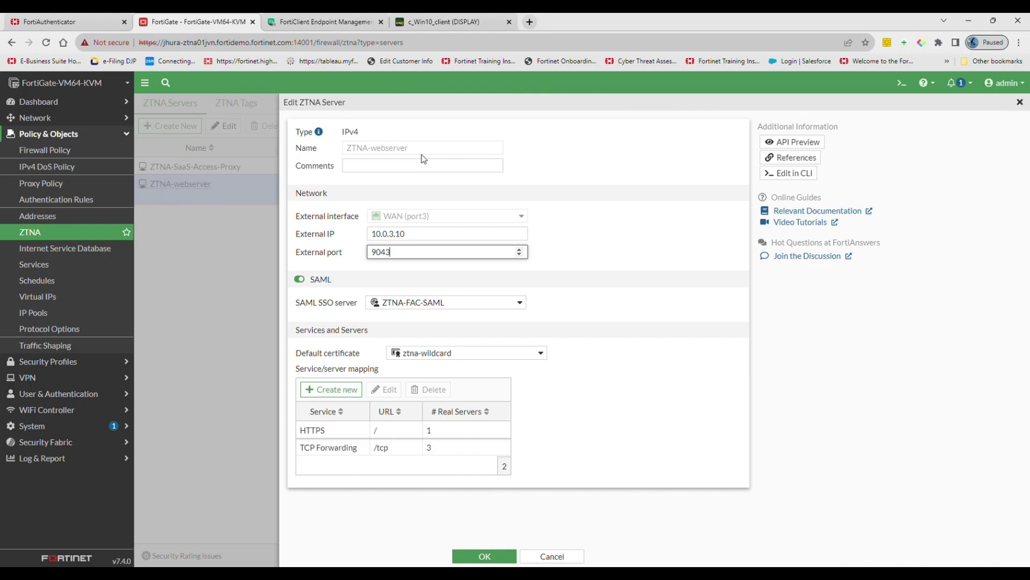
pyautogui.moveTo(418, 242); pyautogui.dragTo(379, 258)
pyautogui.click(435, 307)
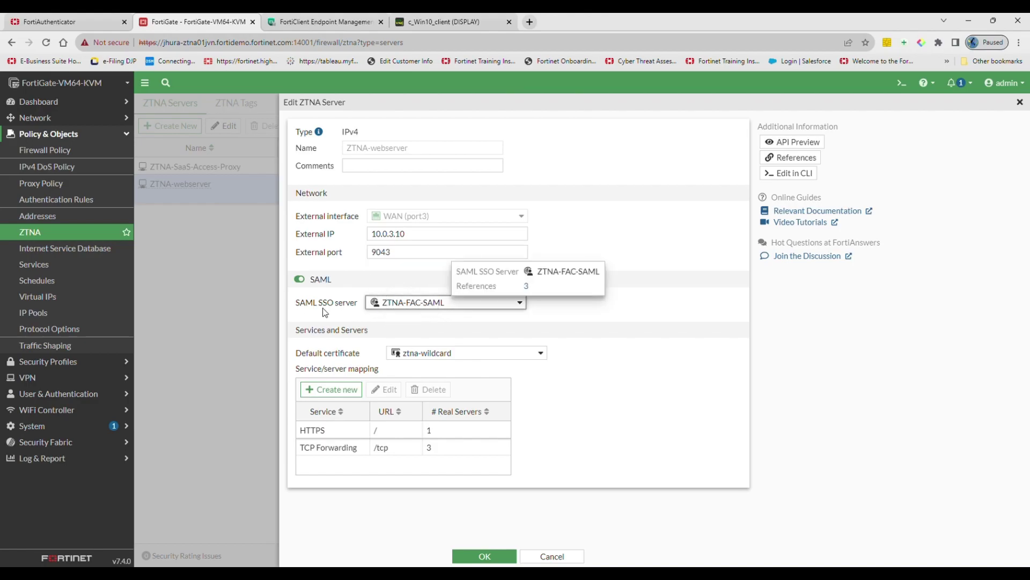
pyautogui.click(354, 326)
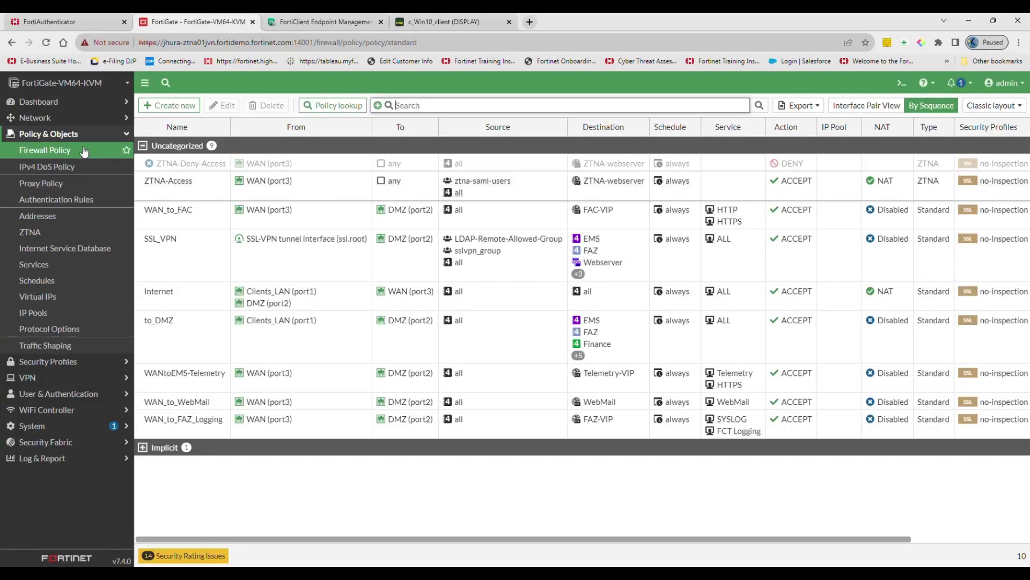
pyautogui.click(195, 193)
pyautogui.click(228, 106)
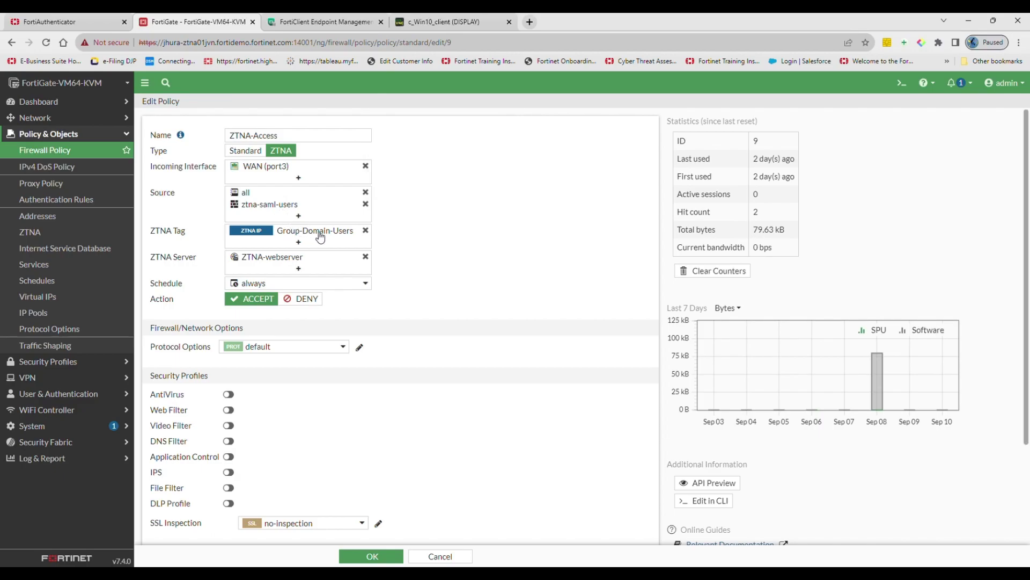
pyautogui.moveTo(321, 234)
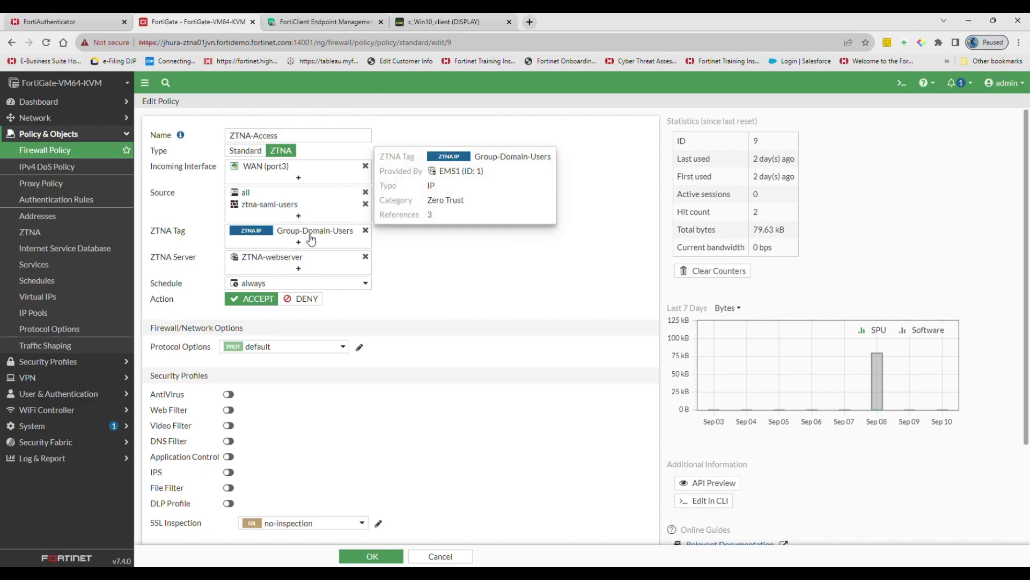
pyautogui.click(326, 237)
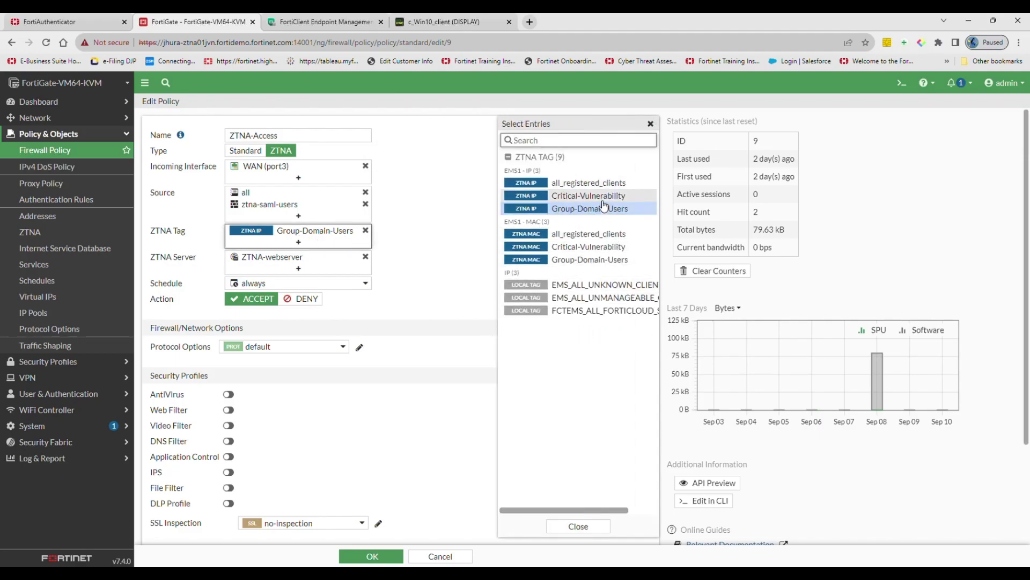
pyautogui.moveTo(537, 210)
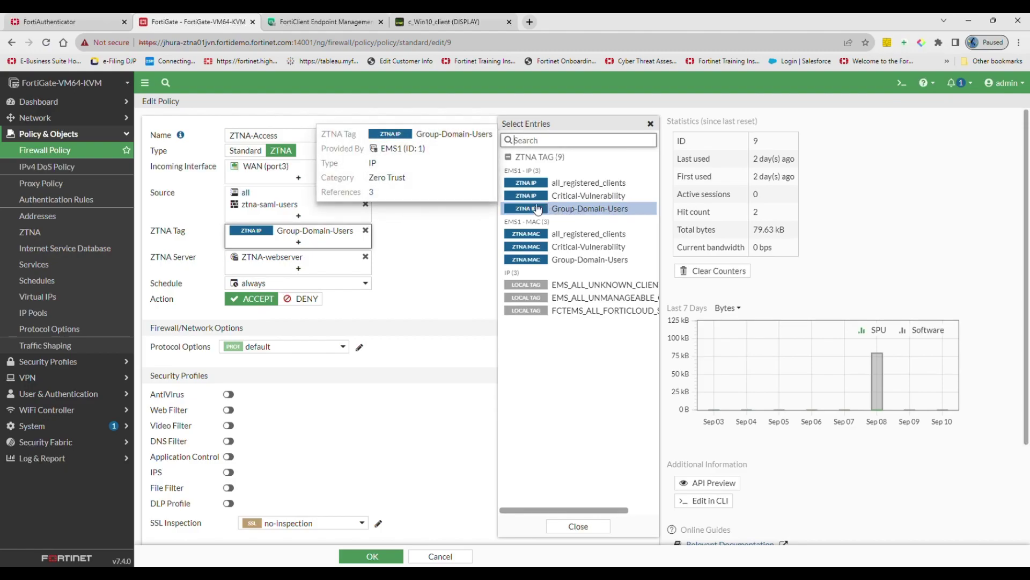
pyautogui.click(415, 252)
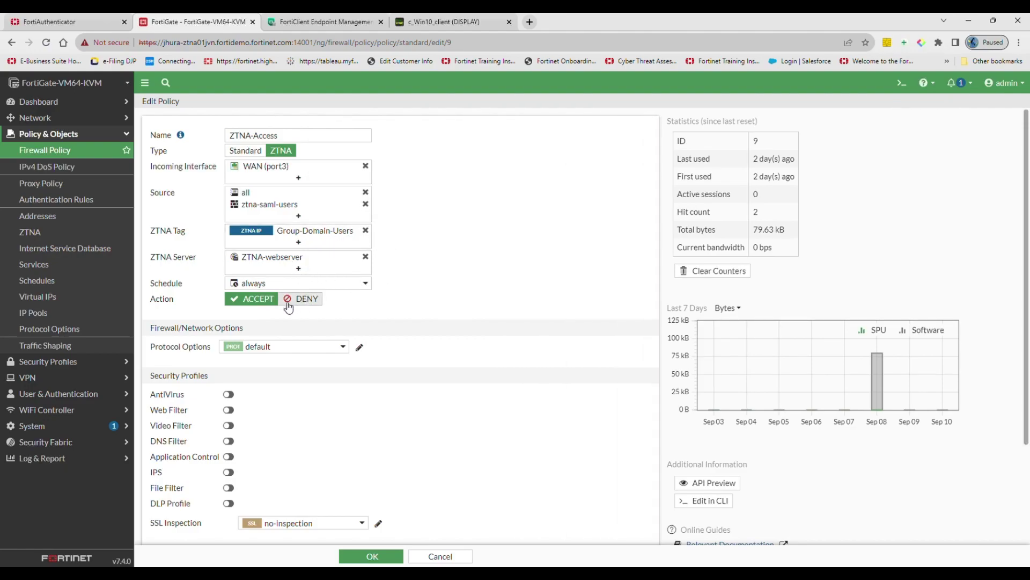
pyautogui.scroll(-3, 440, 308)
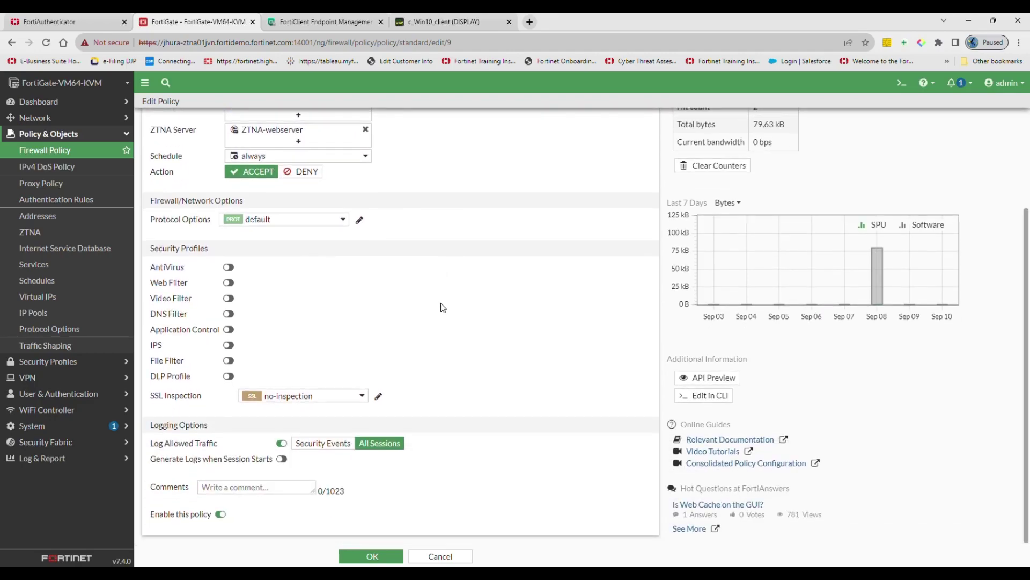
pyautogui.scroll(3, 363, 542)
pyautogui.click(366, 552)
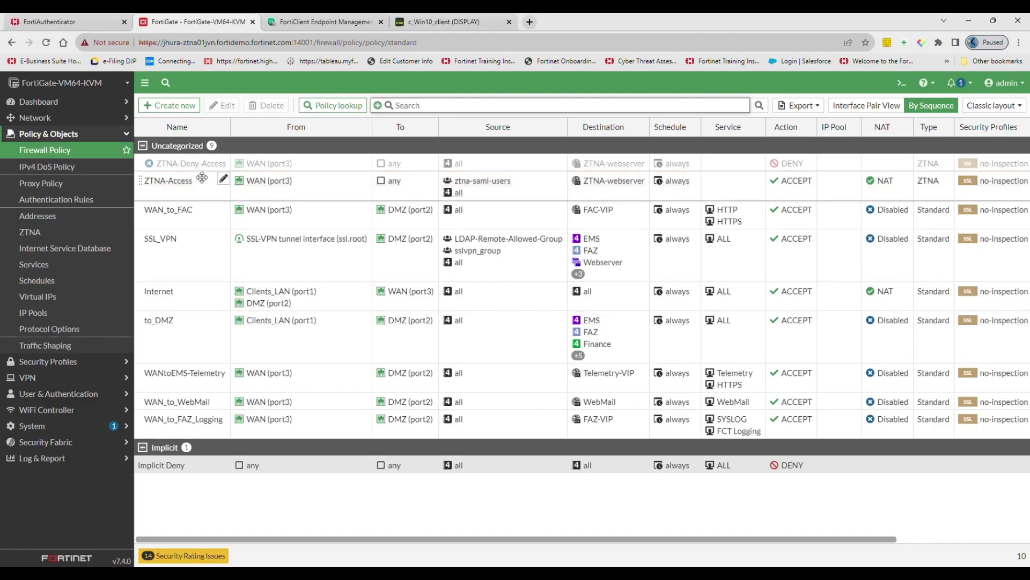
# Step: Enable the ZTNA-Deny-Access policy with its Critical-Vulnerability ZTNA tag and save it
pyautogui.moveTo(201, 169); pyautogui.dragTo(204, 141)
pyautogui.click(227, 106)
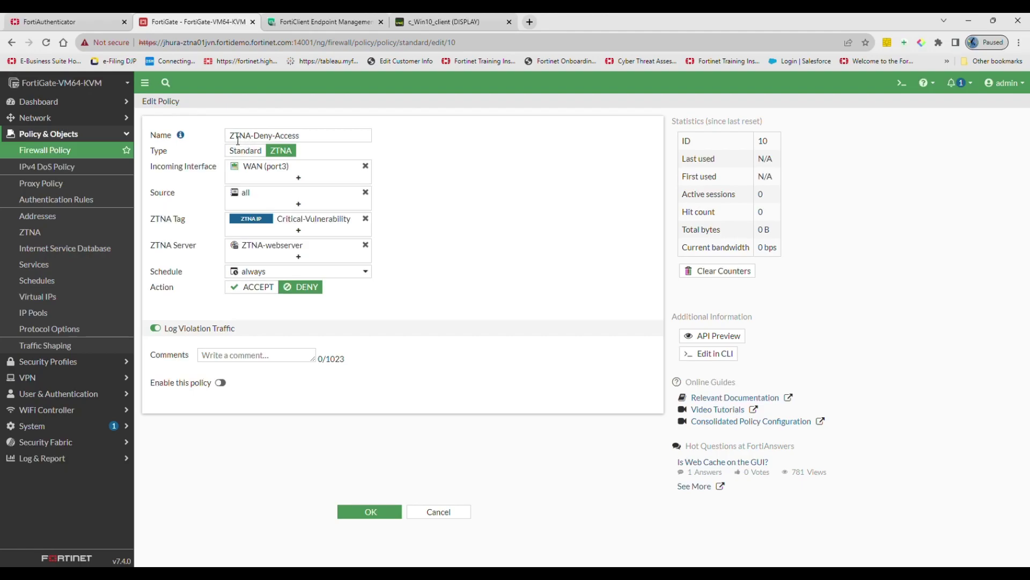
pyautogui.tripleClick(238, 140)
pyautogui.click(429, 215)
pyautogui.moveTo(248, 222)
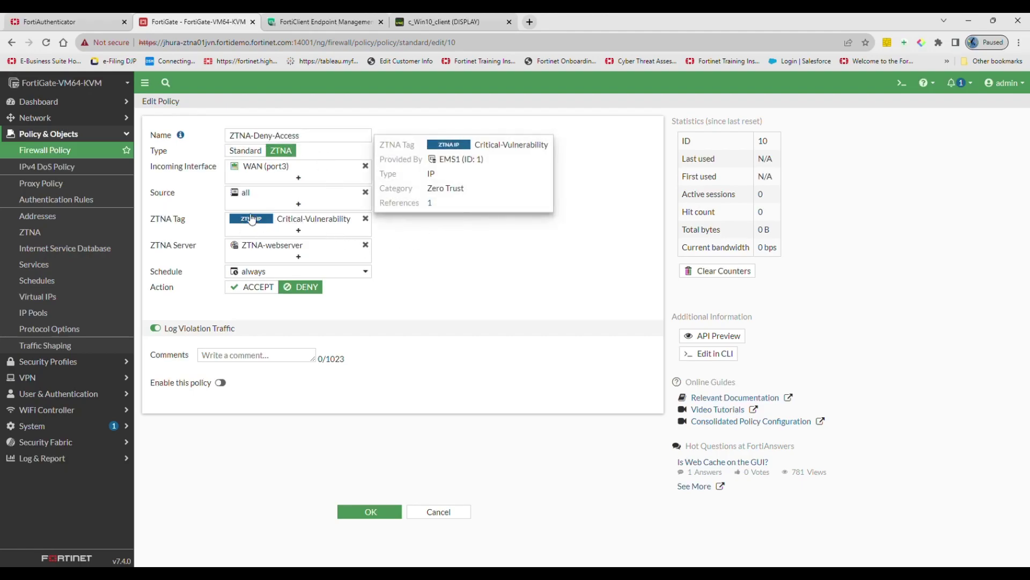
pyautogui.click(296, 231)
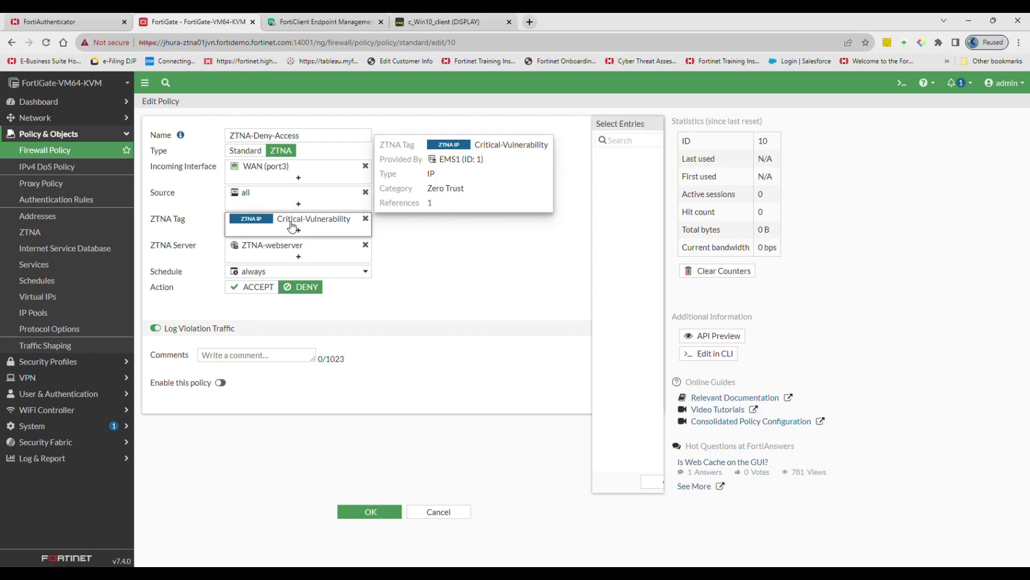
pyautogui.moveTo(603, 208)
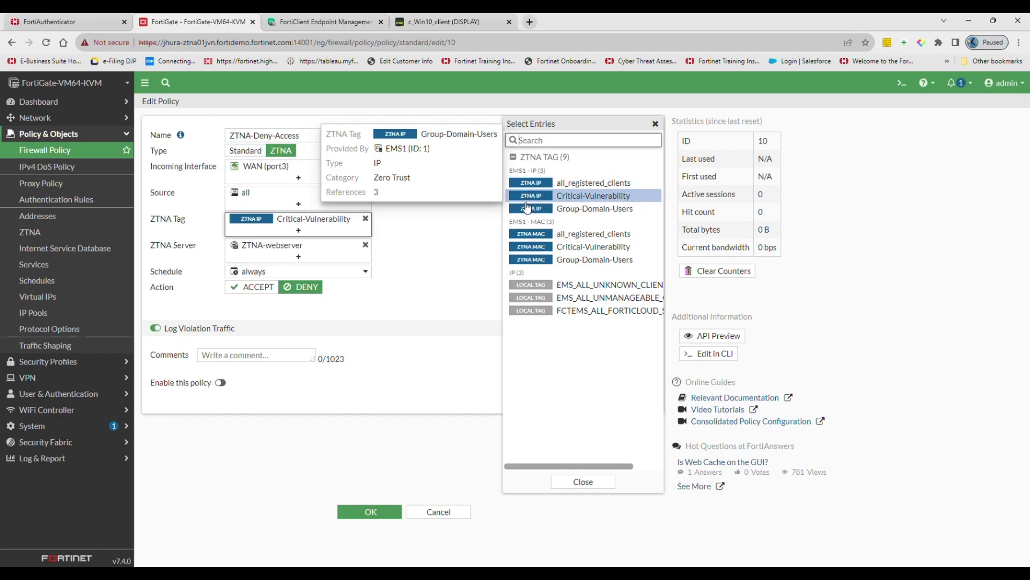
pyautogui.click(421, 249)
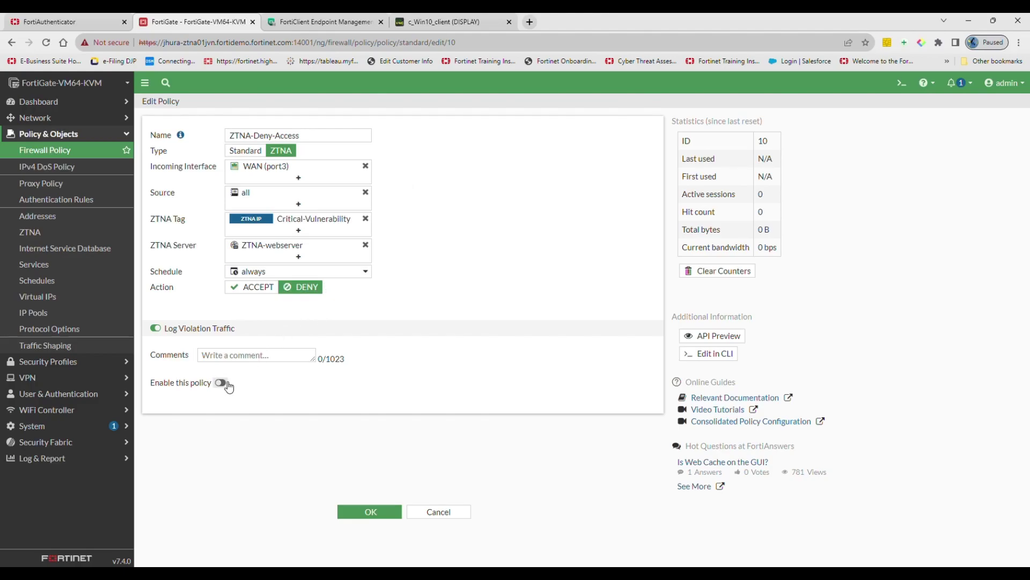
pyautogui.click(369, 514)
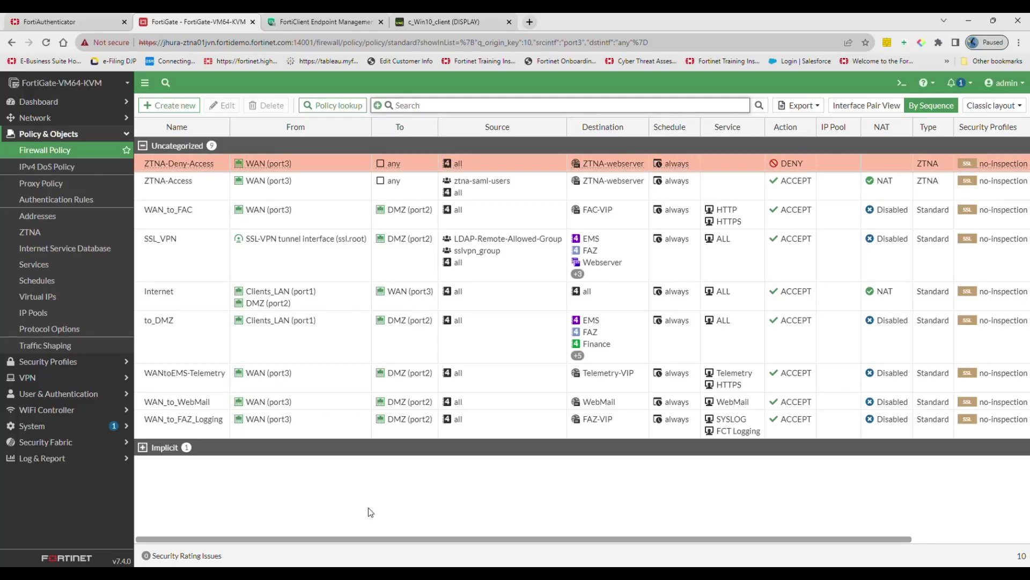
# Step: Review the ZTNA-FAC-SAML single sign-on entry's identity provider fac.ztnademo.com and save it
pyautogui.click(51, 395)
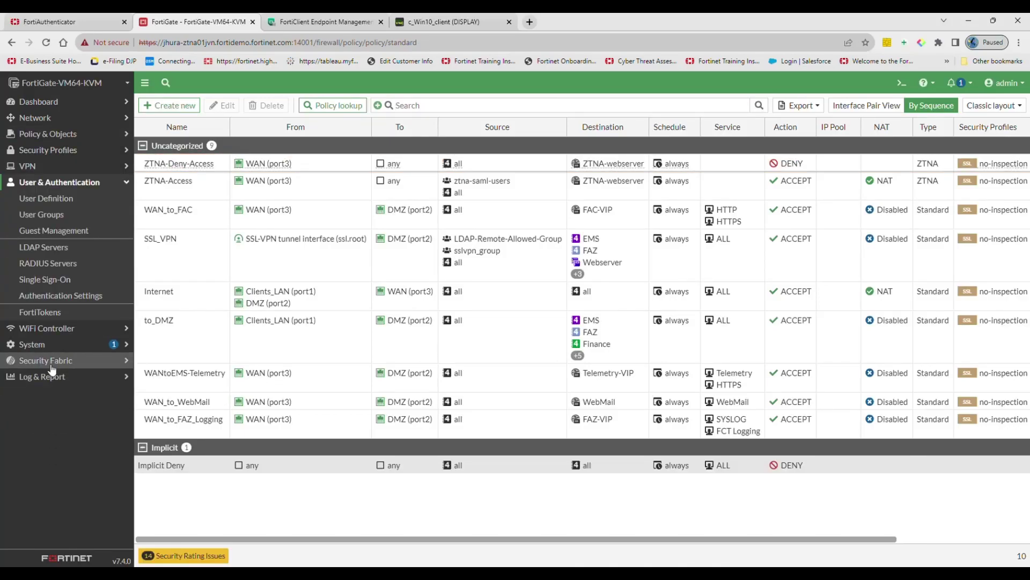
pyautogui.click(66, 283)
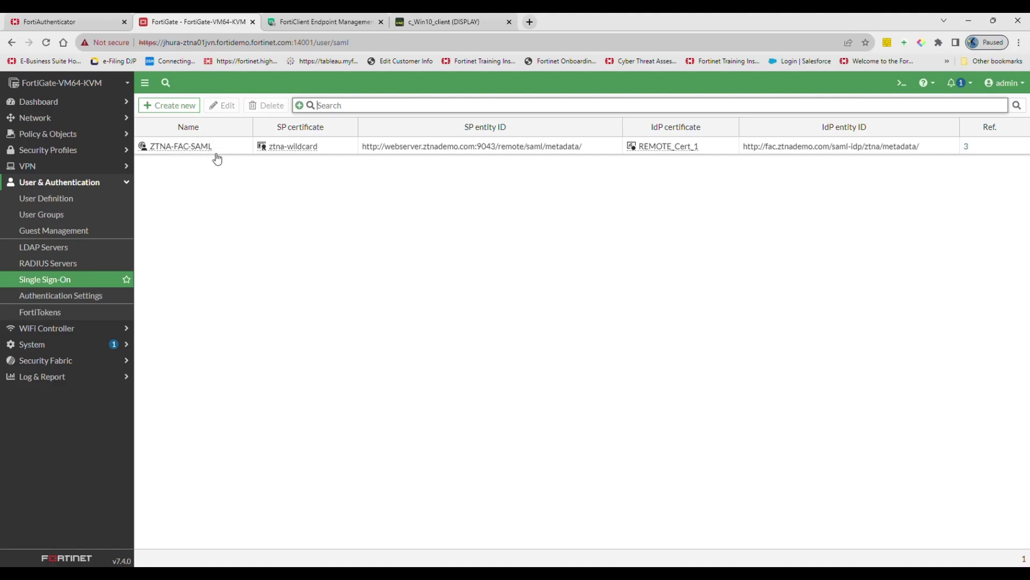
pyautogui.click(200, 151)
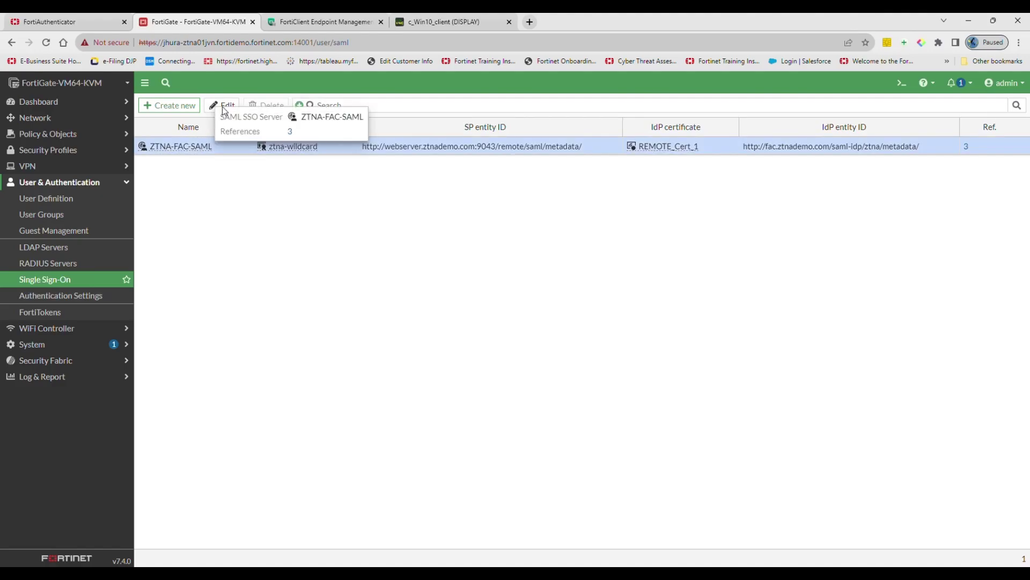
pyautogui.click(223, 107)
pyautogui.scroll(-2, 248, 333)
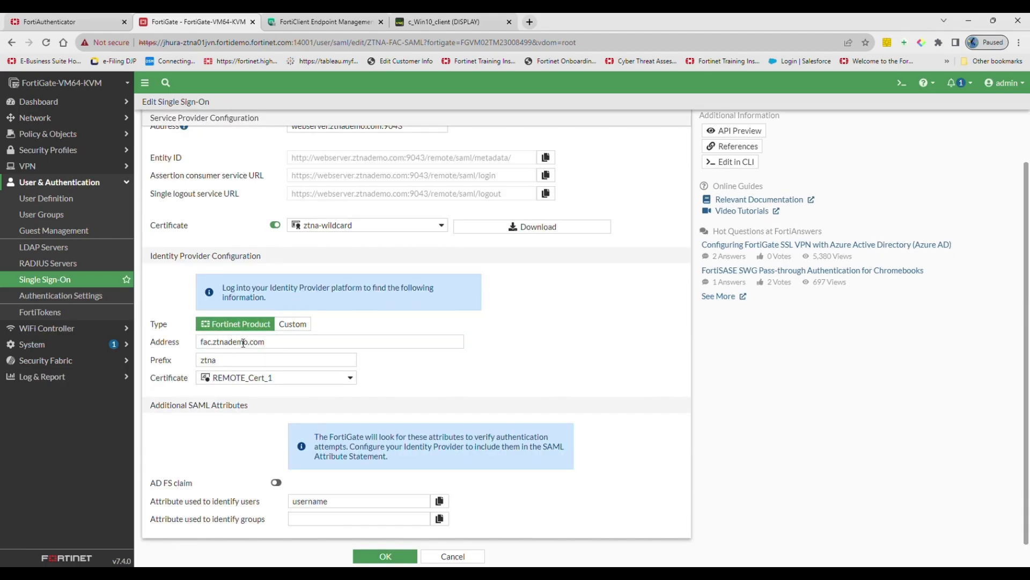
pyautogui.moveTo(273, 346); pyautogui.dragTo(189, 347)
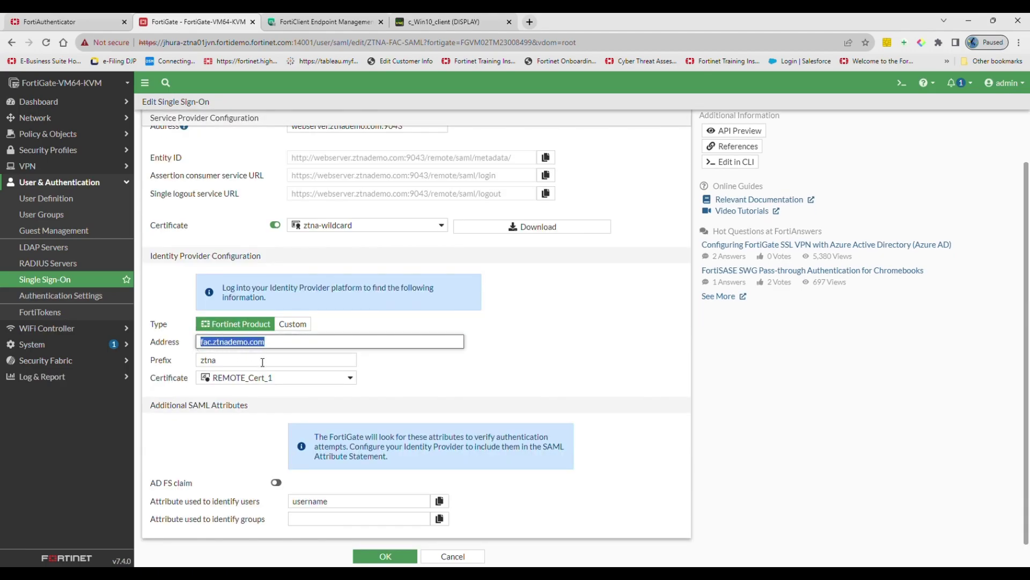
pyautogui.click(443, 369)
pyautogui.scroll(2, 481, 327)
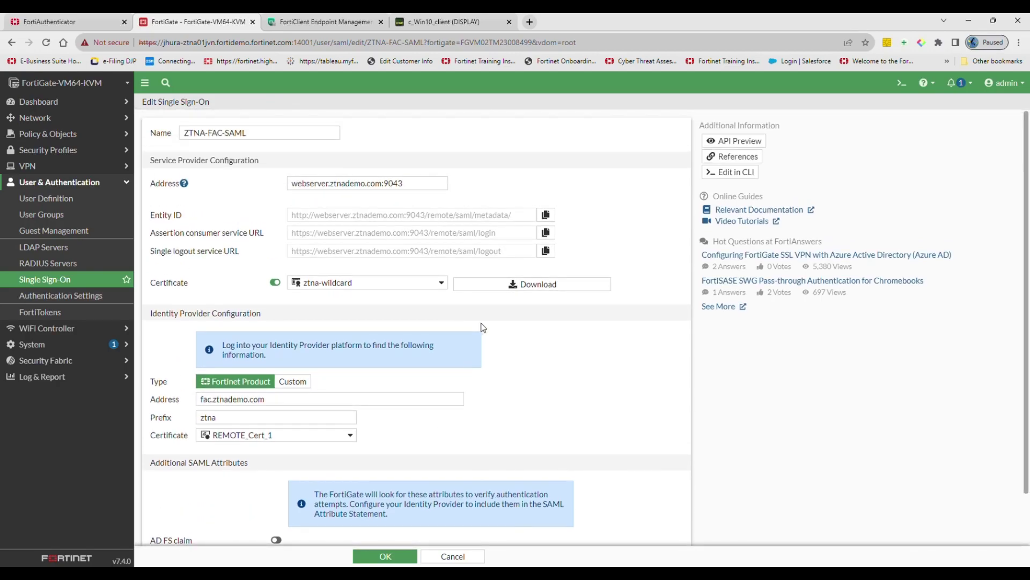
pyautogui.click(381, 555)
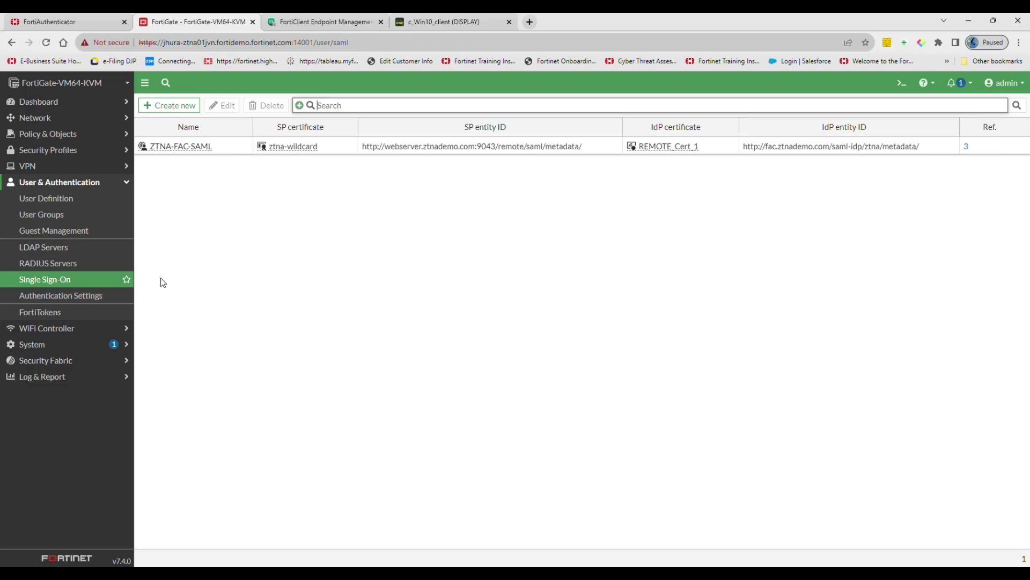
# Step: Apply the authentication settings with ZTNA-Auth-scheme as the authentication scheme
pyautogui.click(95, 302)
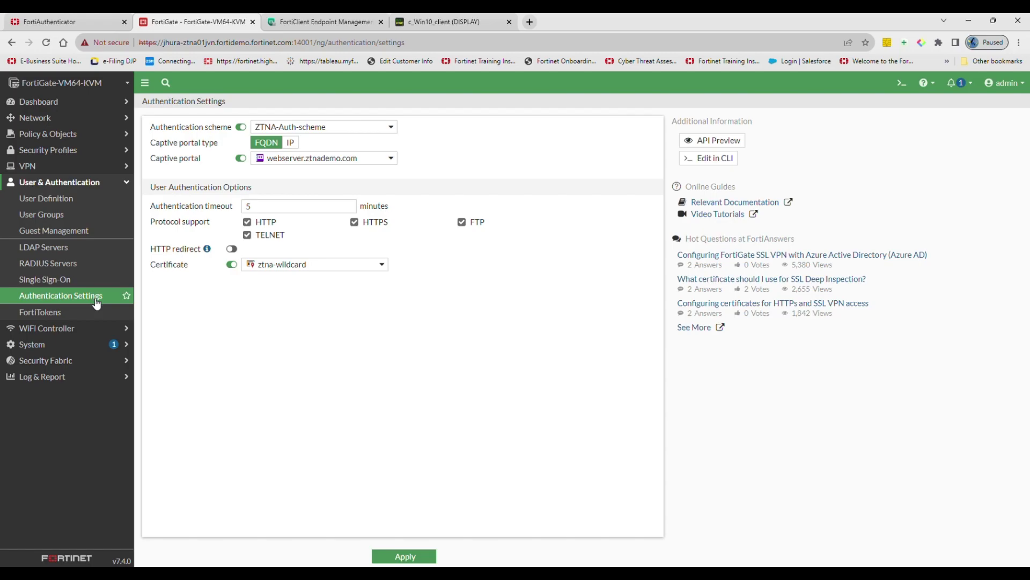
pyautogui.click(391, 130)
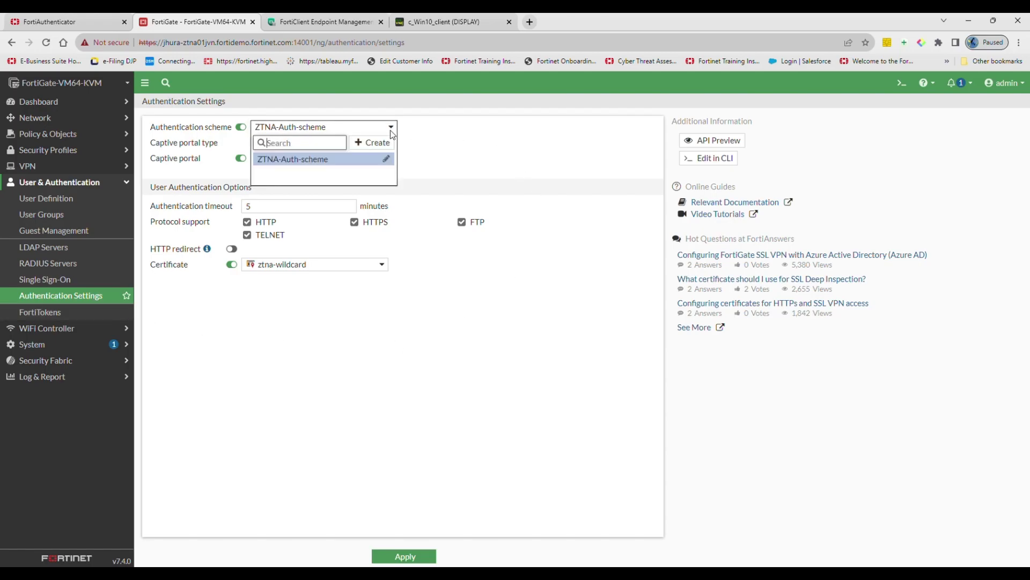
pyautogui.click(392, 131)
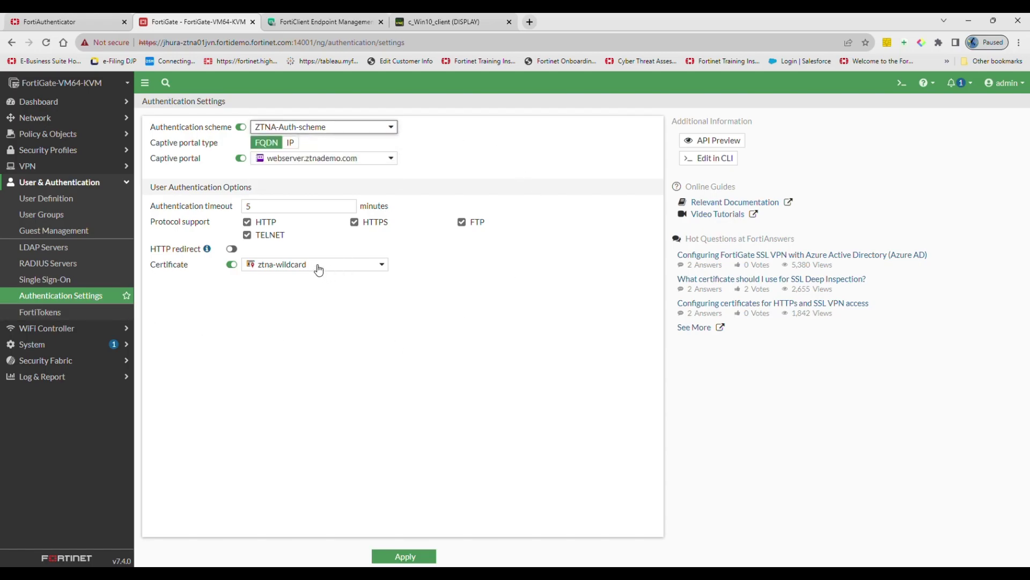
pyautogui.click(422, 558)
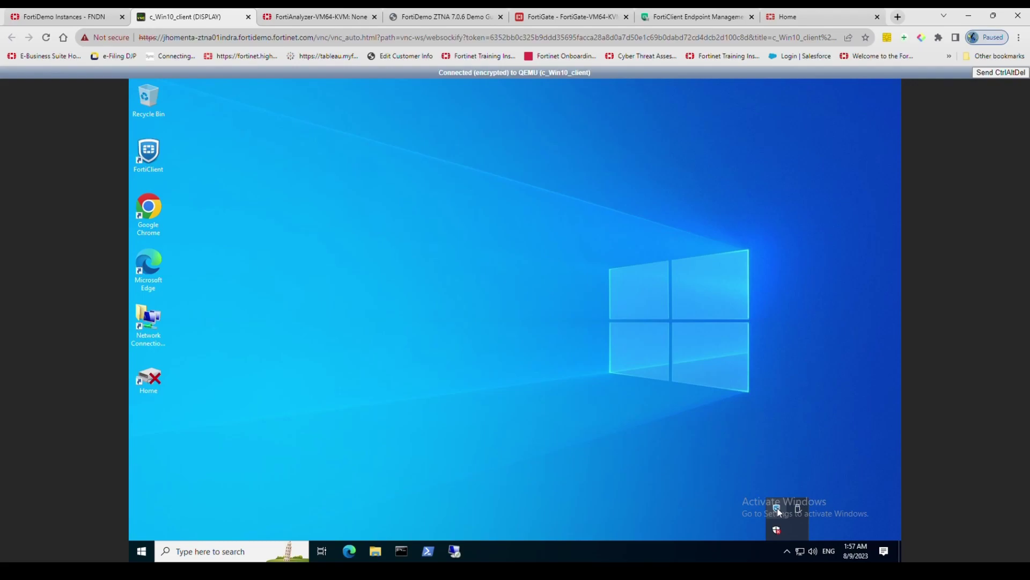
# Step: Open the FortiClient Zero Trust Fabric Agent, note its Disconnected status, and focus the server address field
pyautogui.click(777, 508)
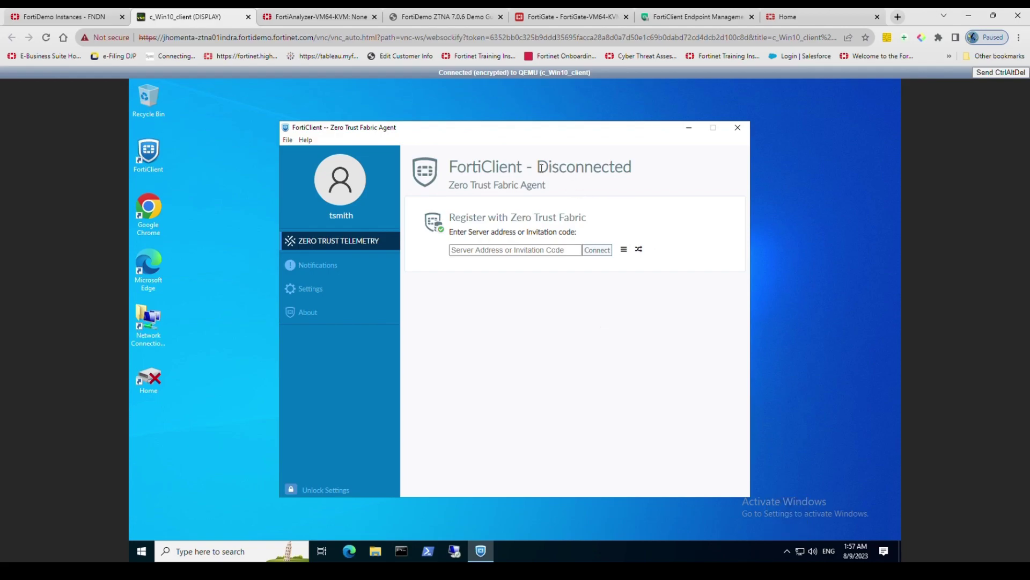
pyautogui.moveTo(537, 166); pyautogui.dragTo(647, 172)
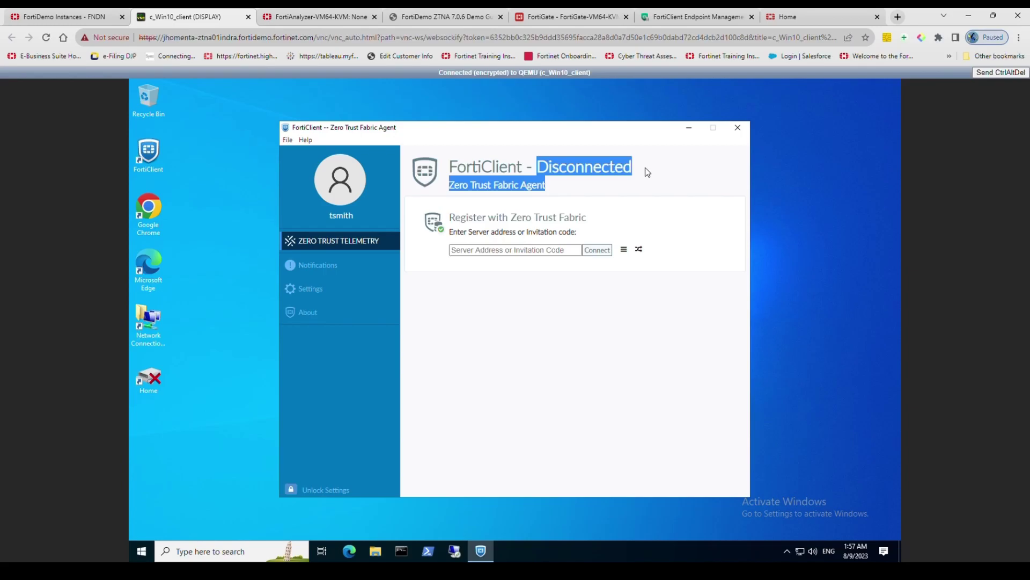
pyautogui.click(668, 172)
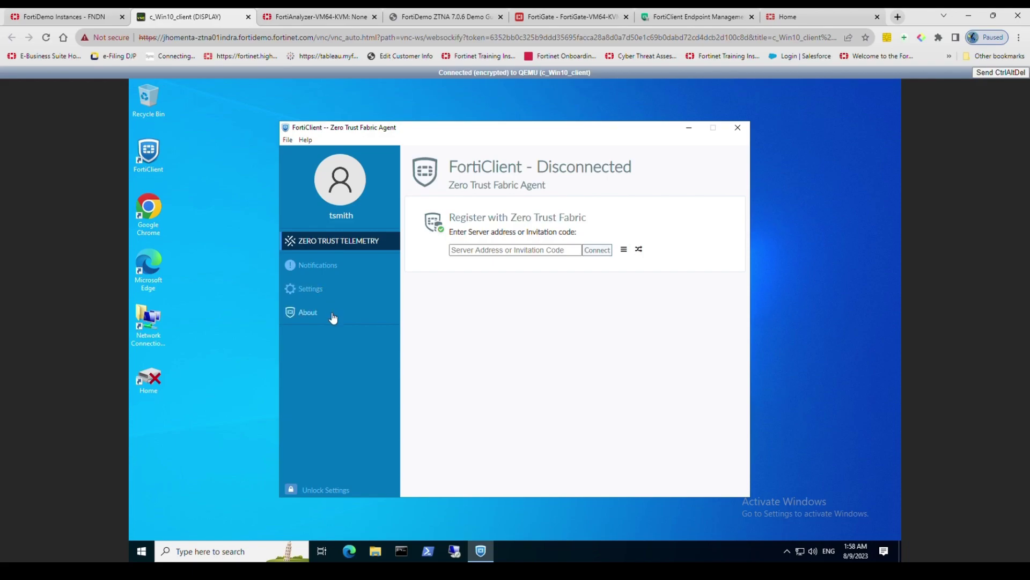
pyautogui.press('Tab')
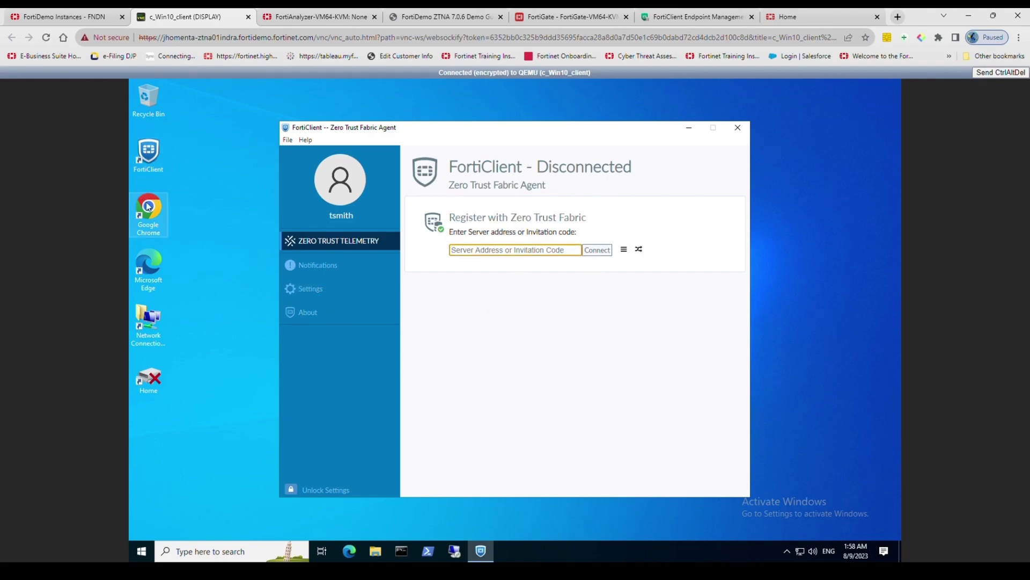
# Step: Launch Chrome and log in to the MailEnable webmail
pyautogui.doubleClick(152, 216)
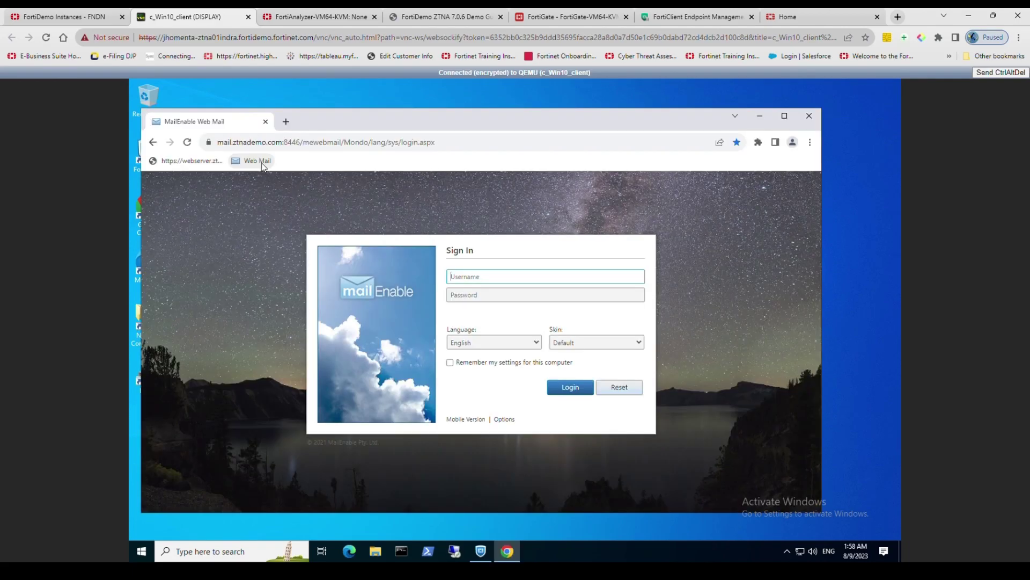
pyautogui.click(568, 393)
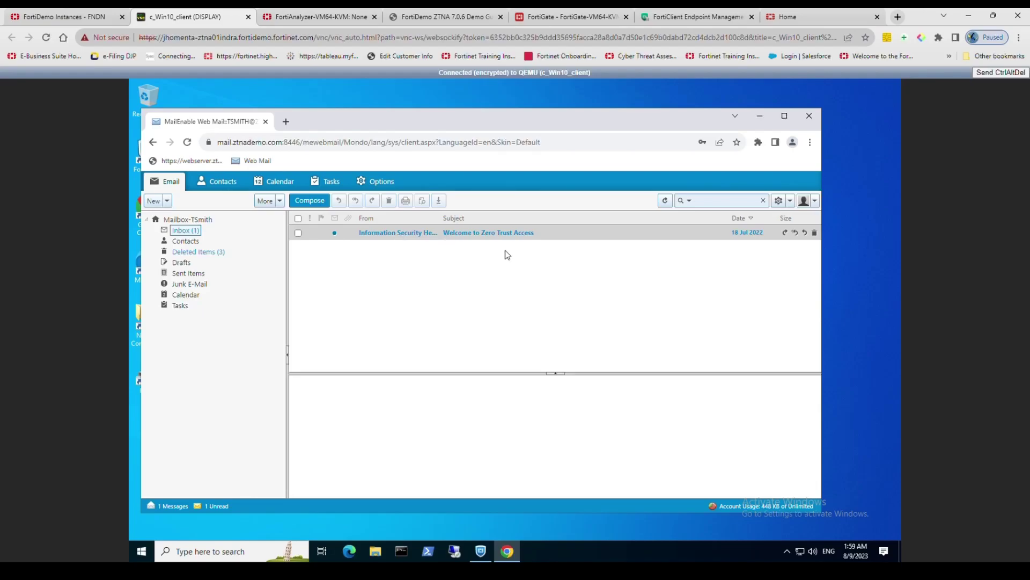
pyautogui.hotkey('ctrl', 't')
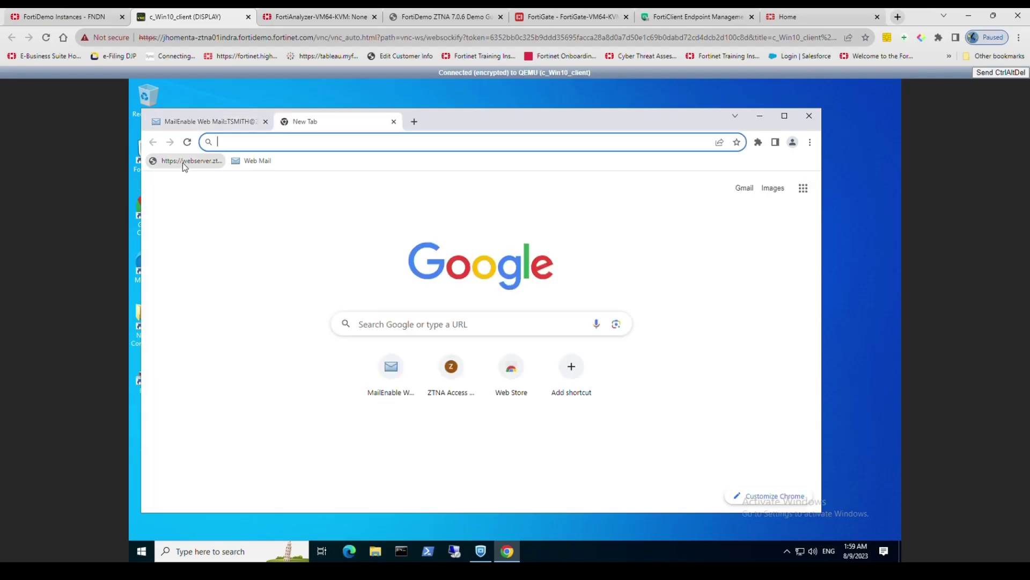
# Step: Visit webserver.ztnademo.com:9043 and highlight the Access Denied missing-certificate reason and invitation recipient
pyautogui.click(185, 161)
pyautogui.hotkey('ctrl', 'l')
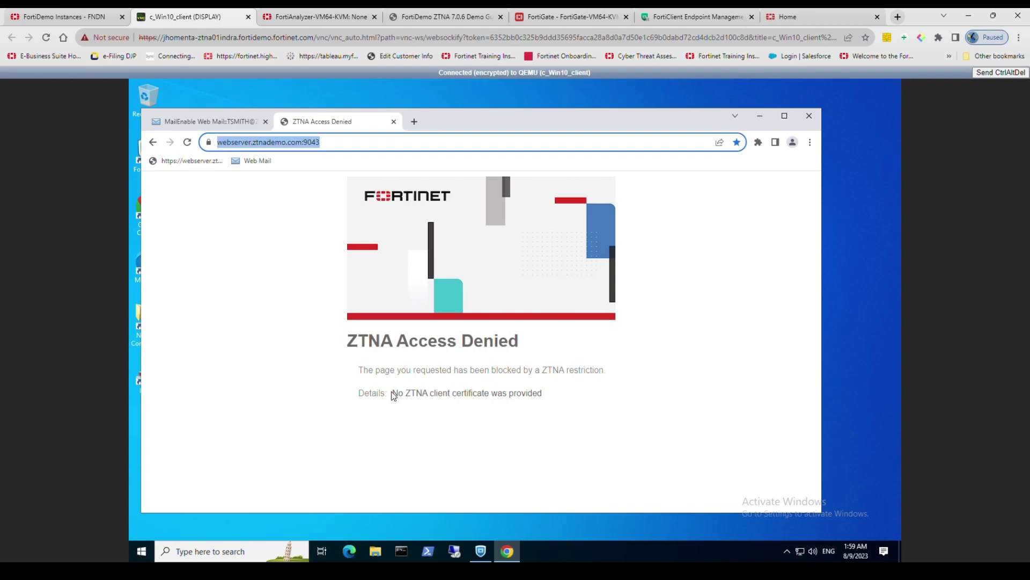
pyautogui.moveTo(394, 392); pyautogui.dragTo(563, 401)
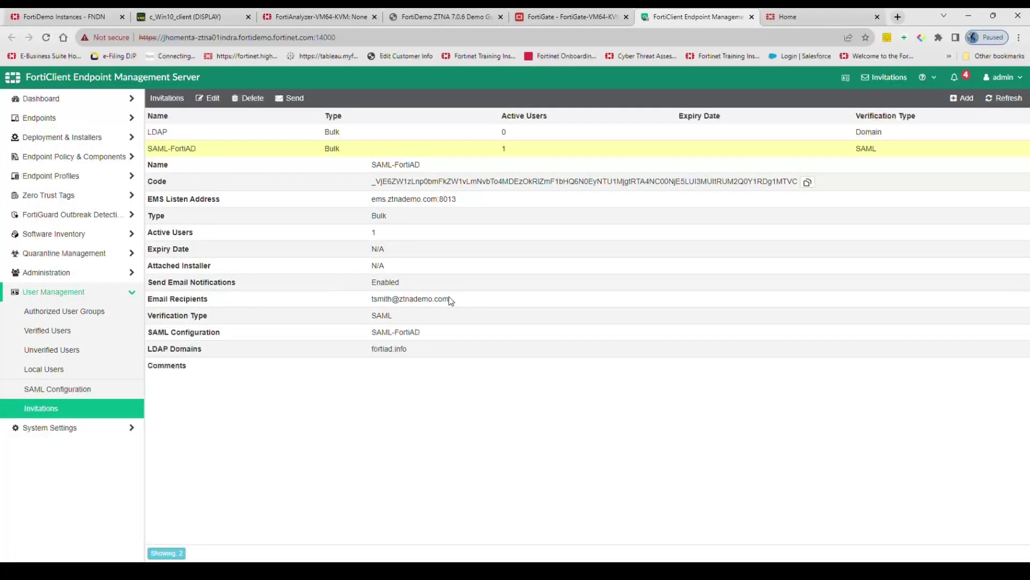
pyautogui.moveTo(449, 298); pyautogui.dragTo(383, 303)
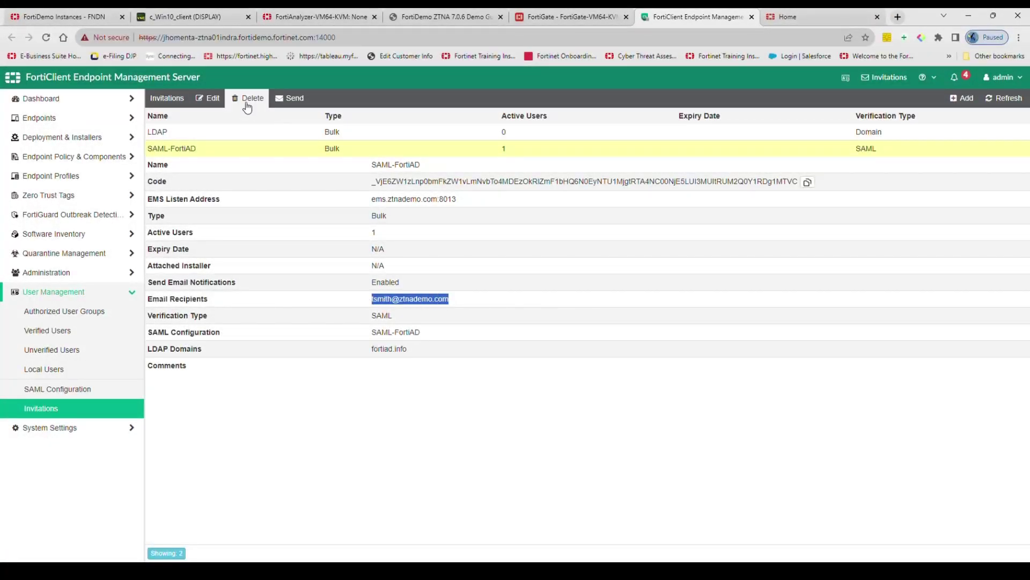
# Step: Resend the SAML-FortiAD invitation from EMS and open it in the client's webmail inbox
pyautogui.click(283, 98)
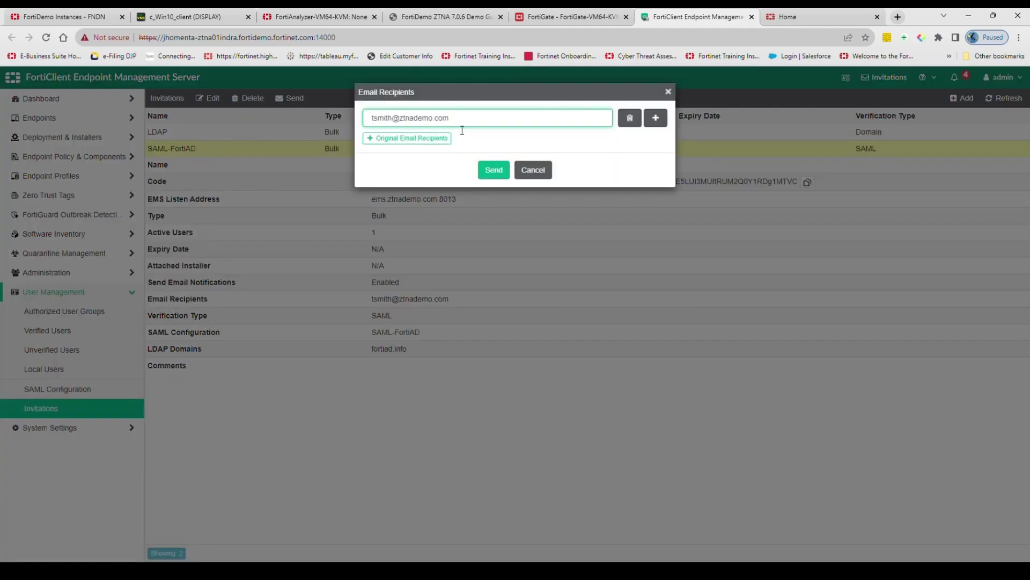
pyautogui.click(505, 171)
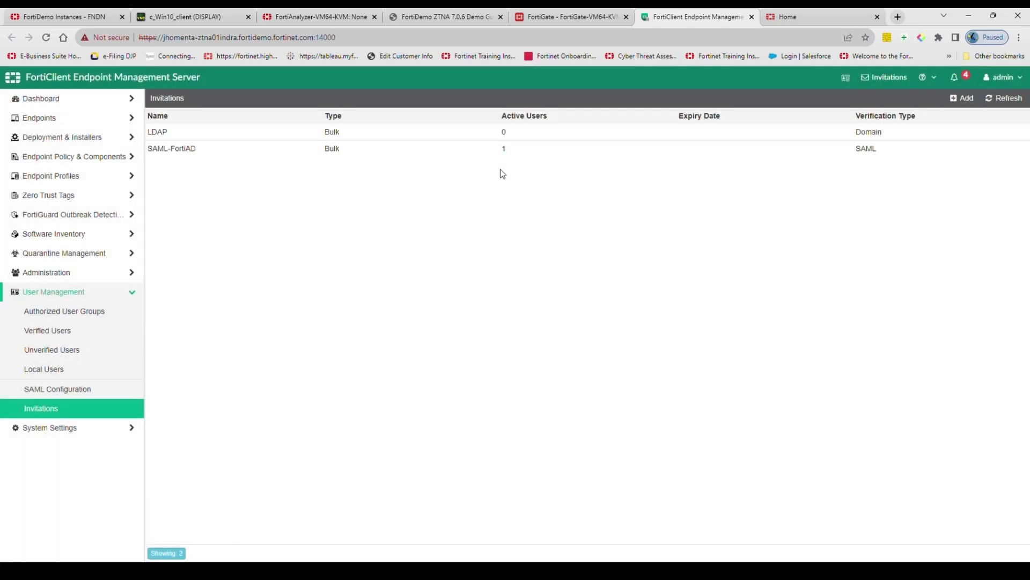
pyautogui.click(186, 16)
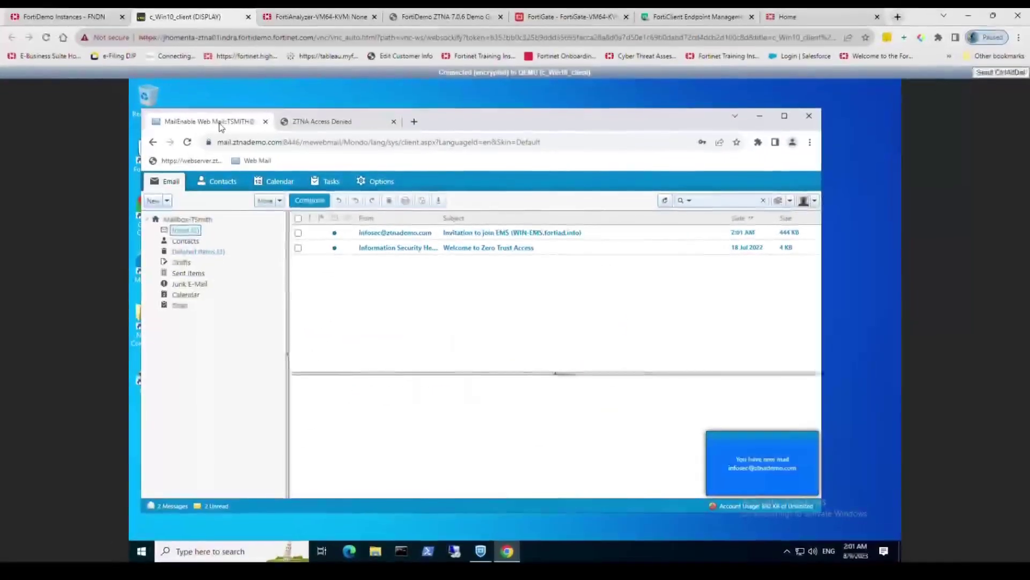
pyautogui.click(476, 236)
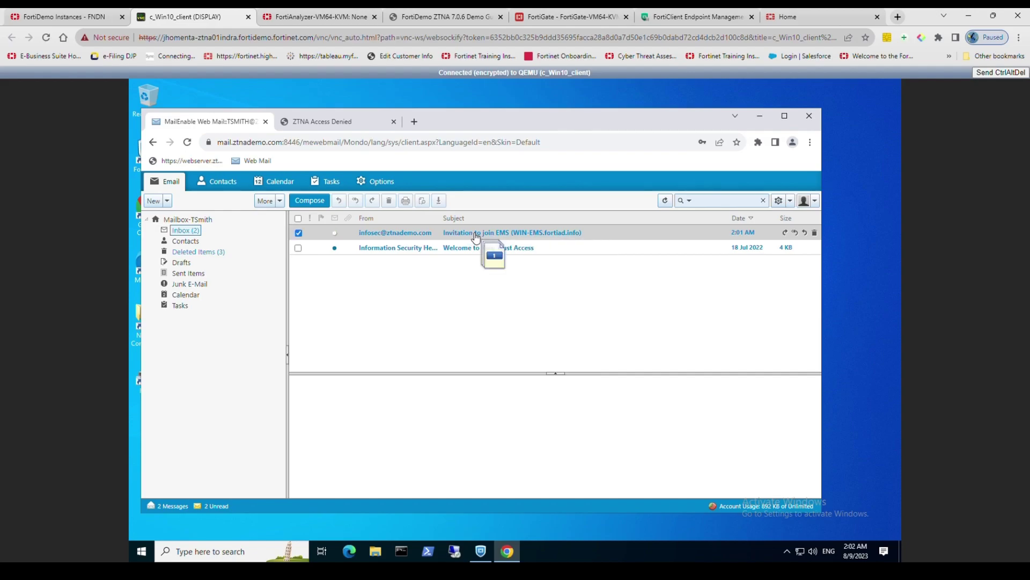
# Step: Copy the manual-registration invitation code from the 'Invitation to join EMS' email
pyautogui.click(784, 116)
pyautogui.scroll(-5, 893, 365)
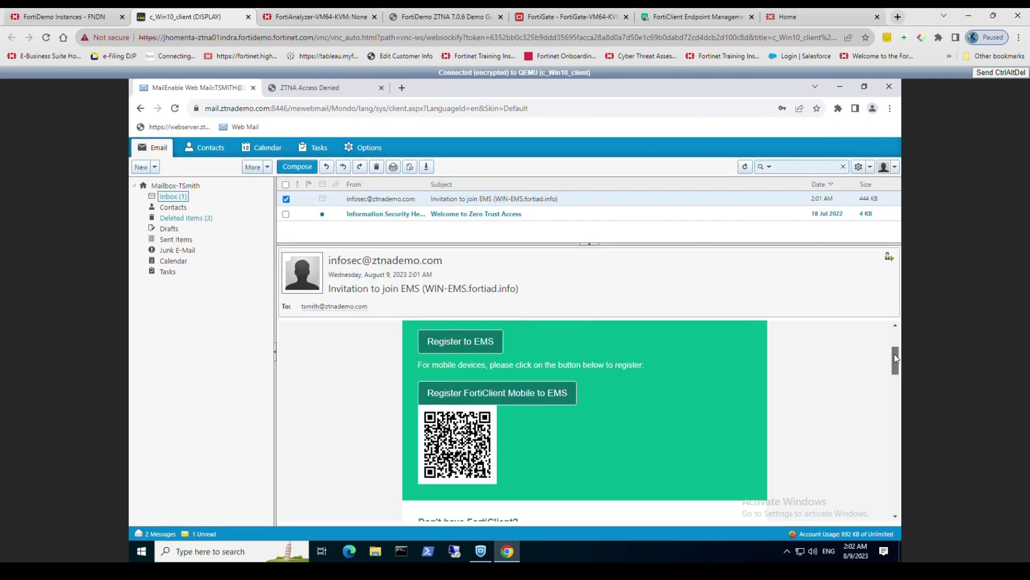
pyautogui.moveTo(893, 365); pyautogui.dragTo(890, 403)
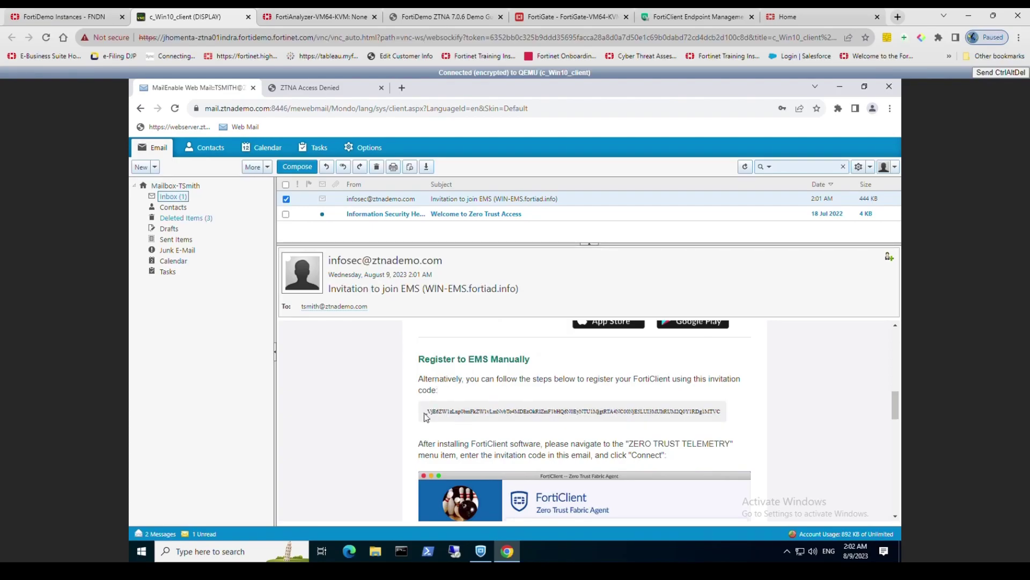
pyautogui.moveTo(426, 417); pyautogui.dragTo(728, 418)
pyautogui.click(717, 422)
pyautogui.rightClick(704, 411)
pyautogui.click(703, 411)
pyautogui.doubleClick(702, 410)
pyautogui.rightClick(704, 413)
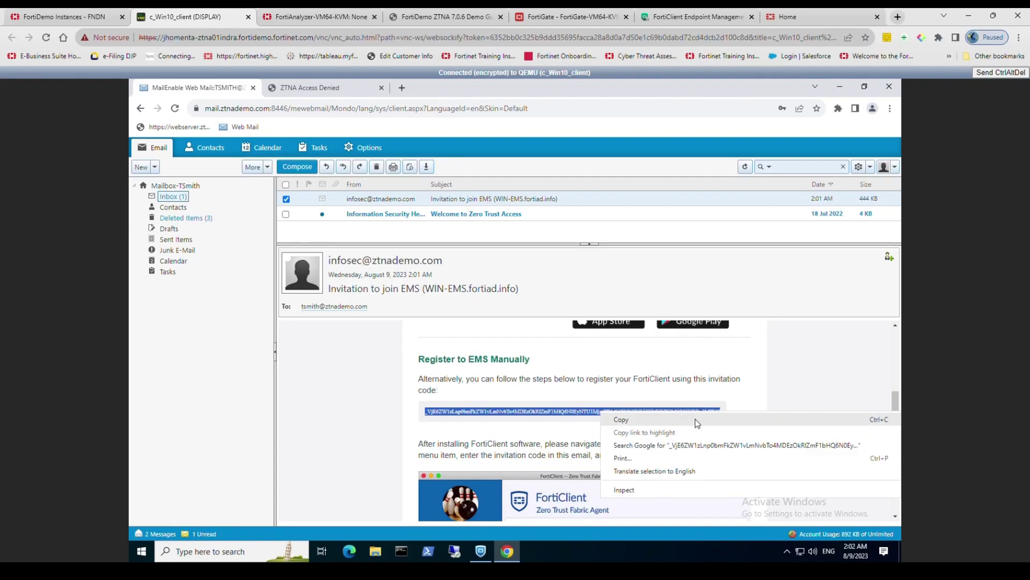
pyautogui.click(695, 417)
# Step: Paste the invitation code into FortiClient's Zero Trust Fabric registration field
pyautogui.hotkey('alt', 'Tab')
pyautogui.rightClick(510, 251)
pyautogui.click(530, 285)
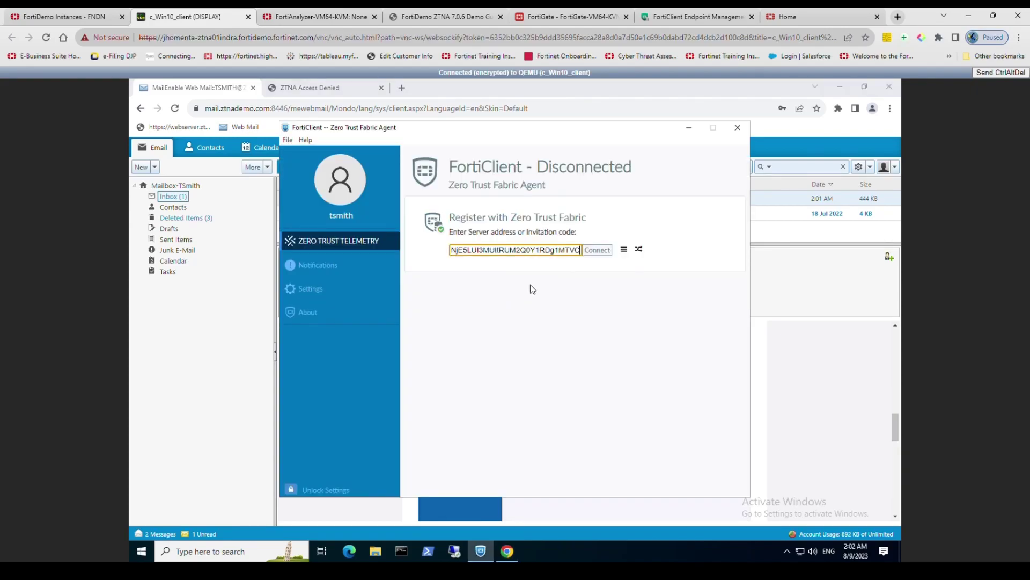
# Step: Connect FortiClient to EMS with the pasted invitation code, bringing WIN10-01 online
pyautogui.click(609, 256)
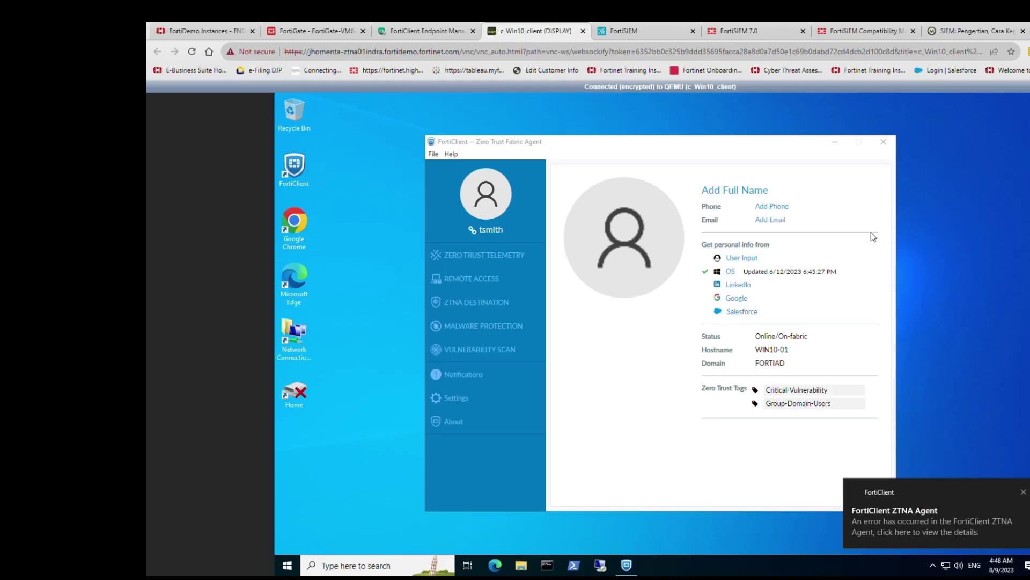
# Step: Review the critical Windows 10 OS and Wireshark 2.6.19.0 vulnerabilities, then search for Control Panel
pyautogui.click(480, 350)
pyautogui.click(561, 189)
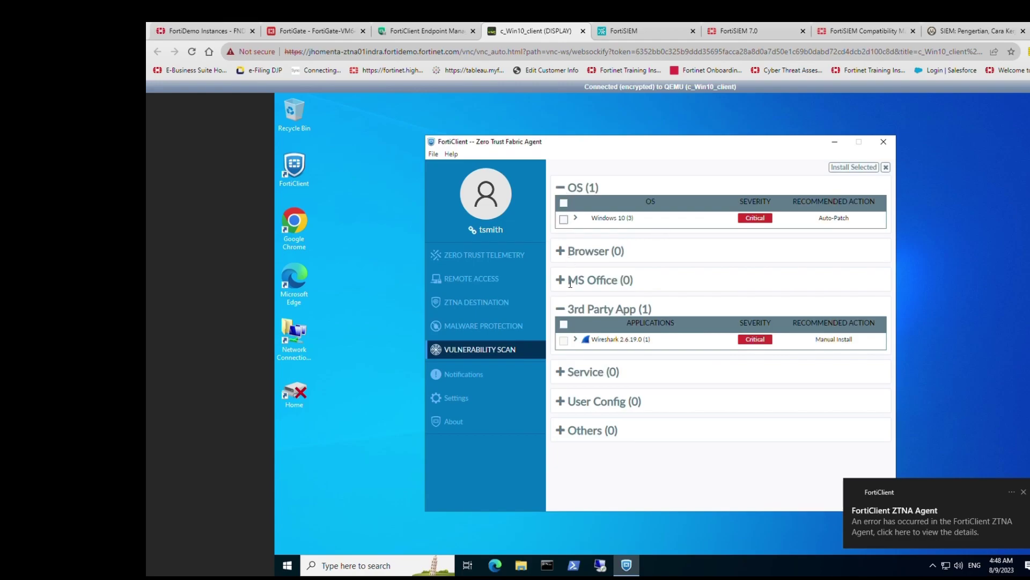
pyautogui.click(570, 309)
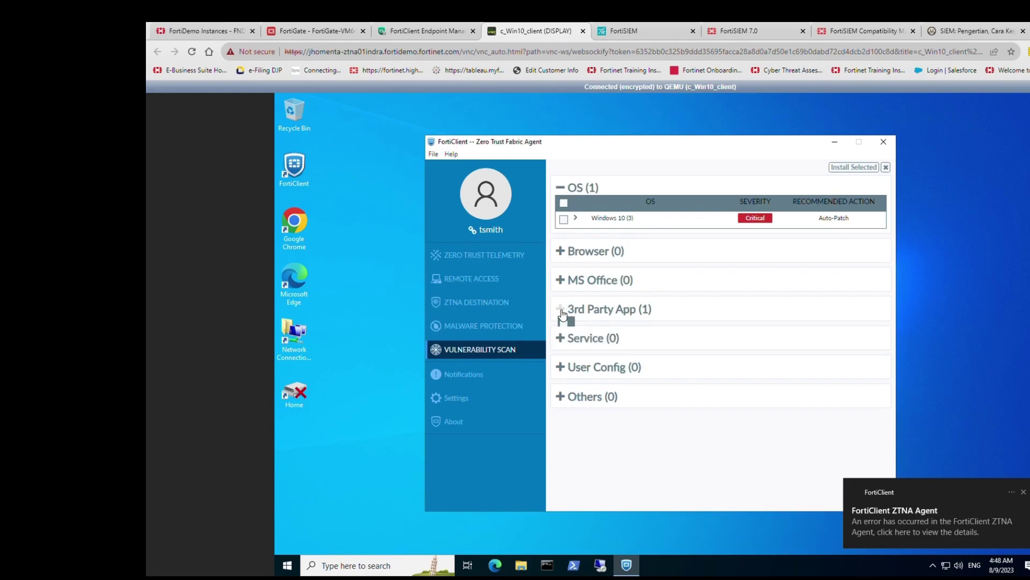
pyautogui.click(570, 316)
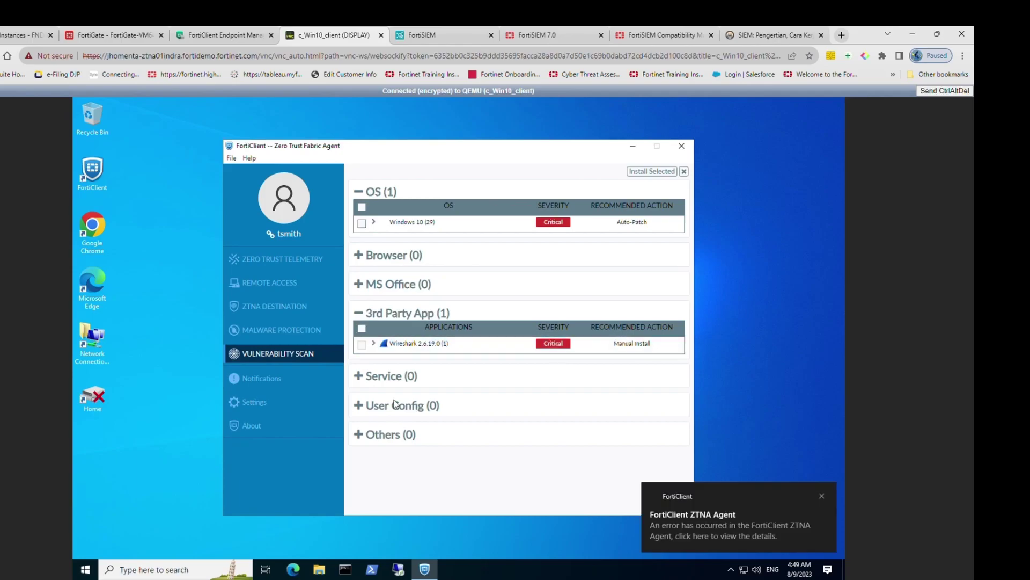
pyautogui.click(85, 569)
pyautogui.write('control')
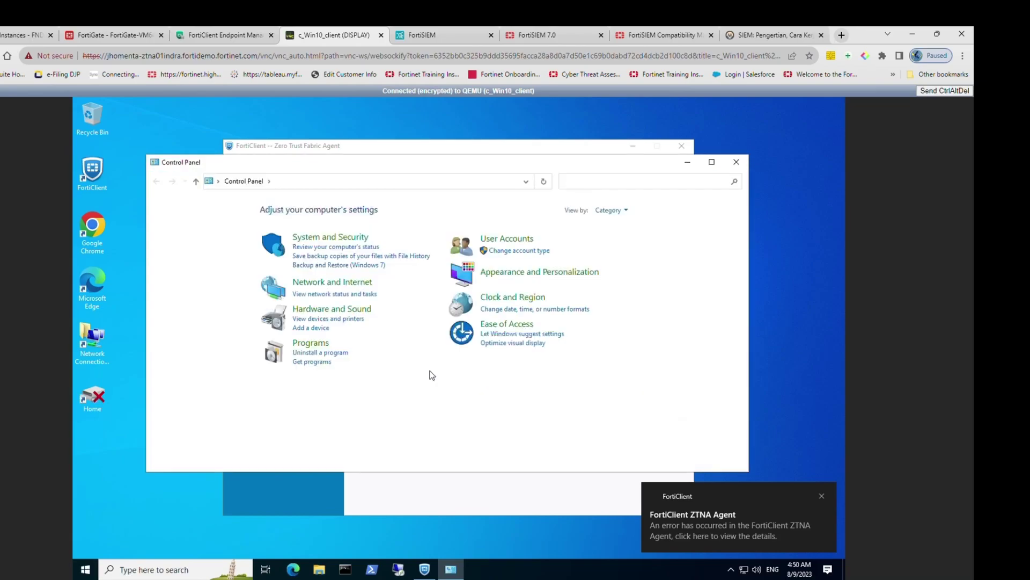
# Step: Uninstall Wireshark 2.6.19 64-bit through Programs and Features, approving the UAC prompt
pyautogui.click(317, 353)
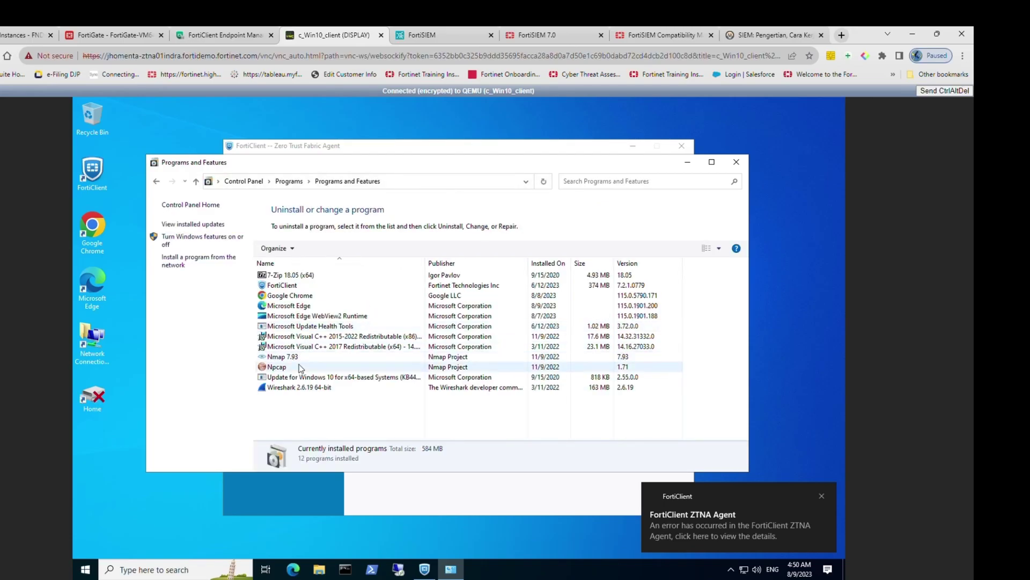
pyautogui.rightClick(288, 389)
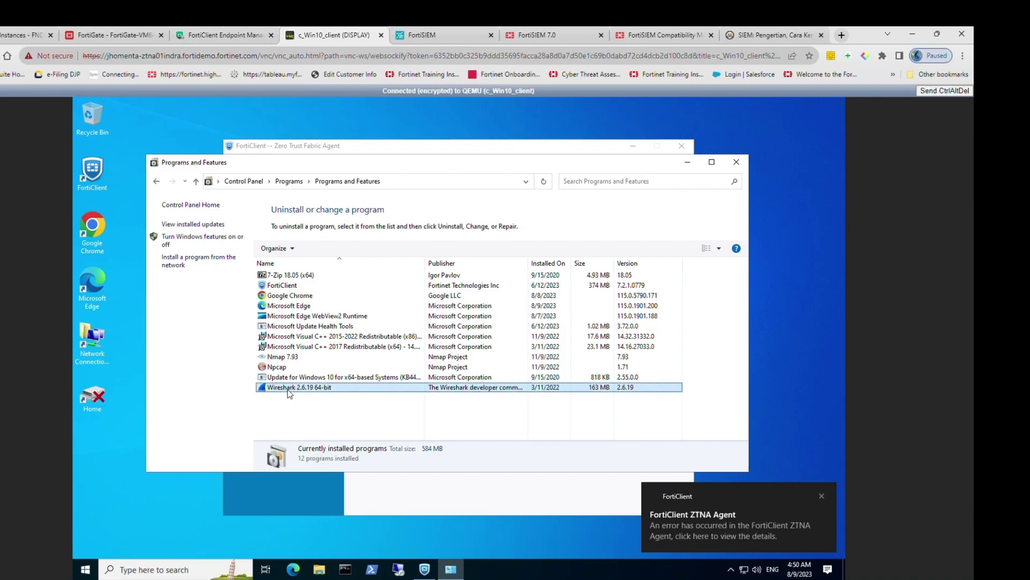
pyautogui.click(304, 398)
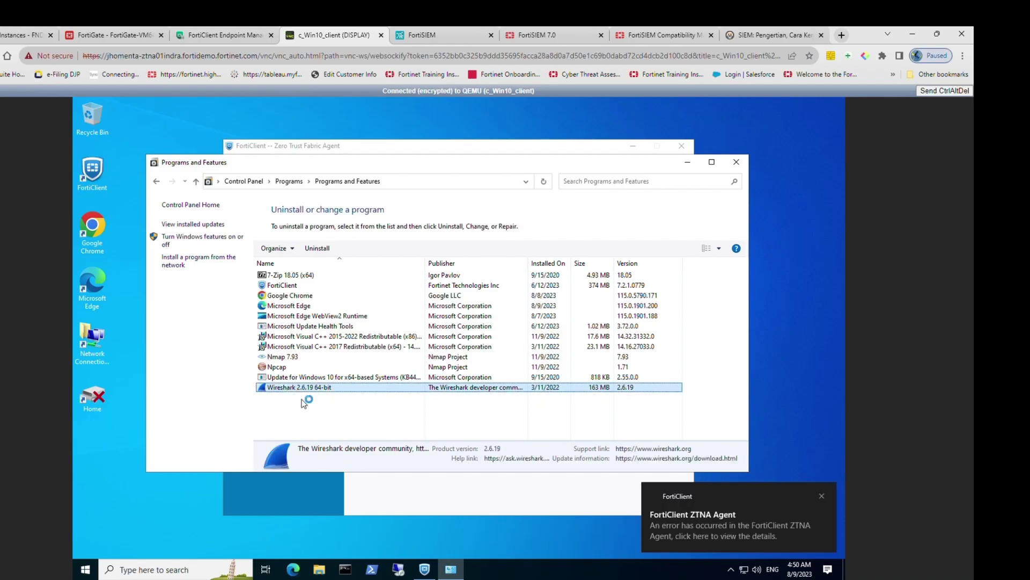
pyautogui.click(317, 493)
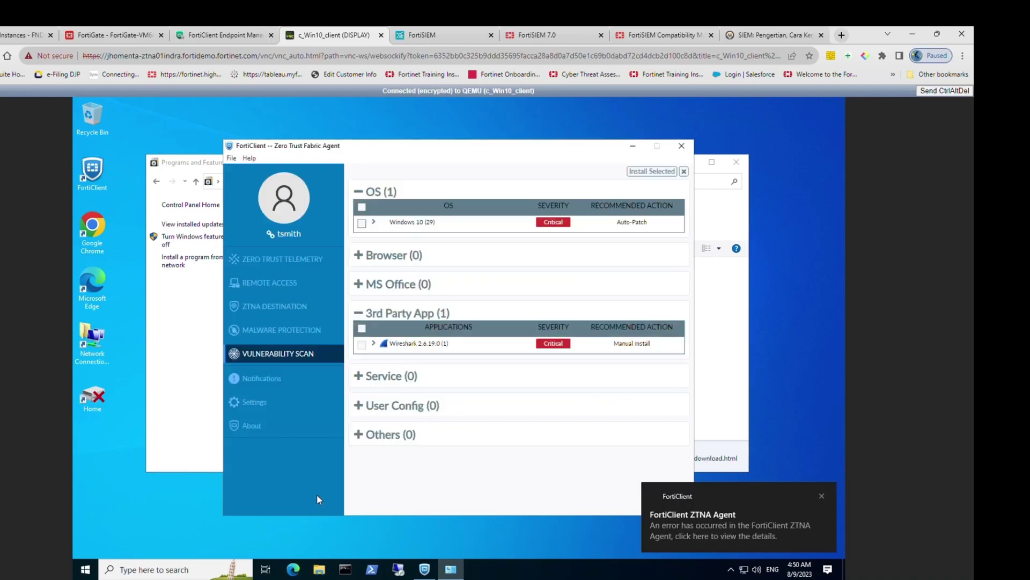
pyautogui.click(153, 404)
pyautogui.click(379, 394)
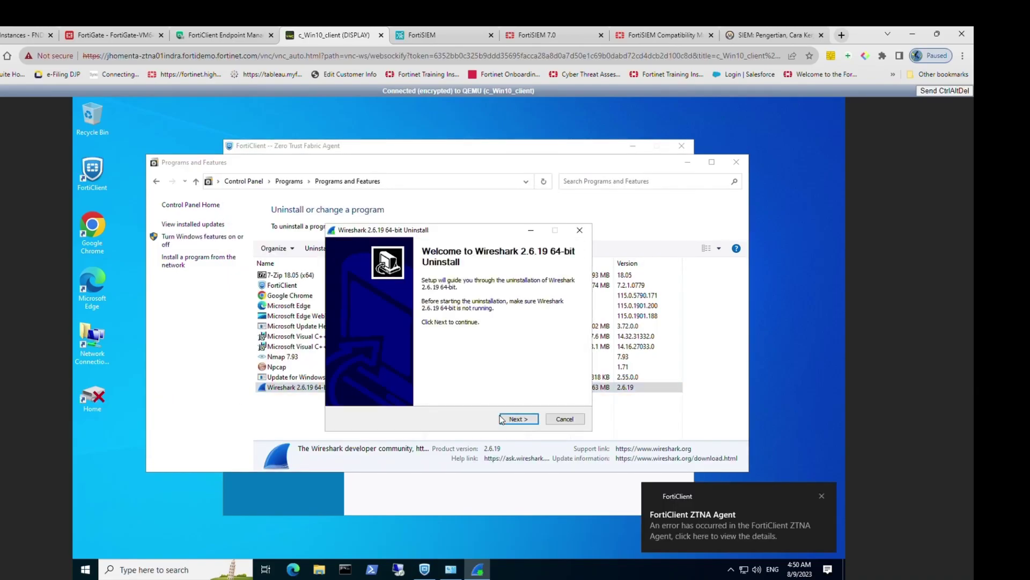
pyautogui.click(519, 419)
pyautogui.click(519, 419)
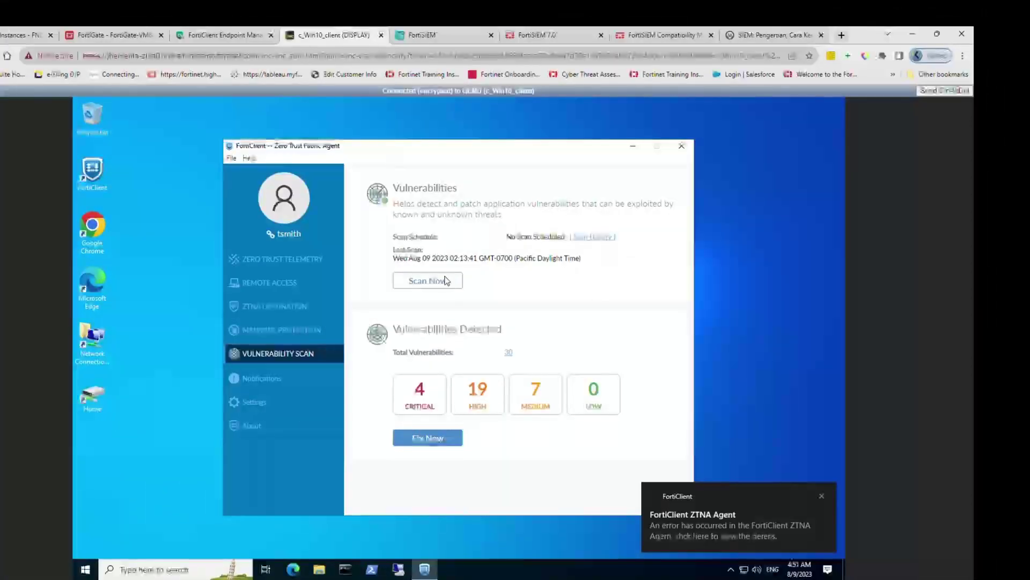
pyautogui.click(426, 280)
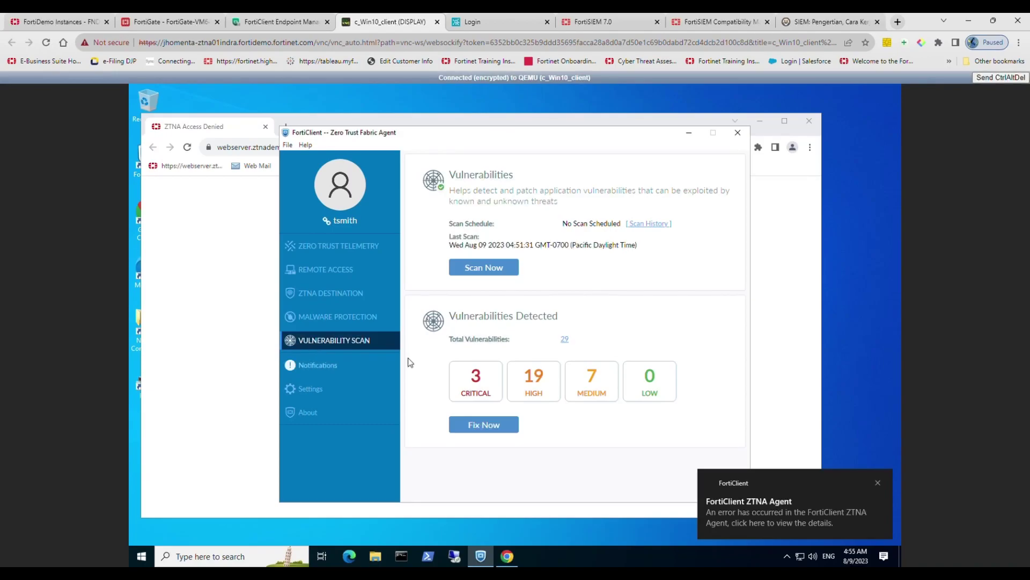
# Step: Install the Windows 10 OS auto-patch from FortiClient's vulnerability list
pyautogui.click(565, 339)
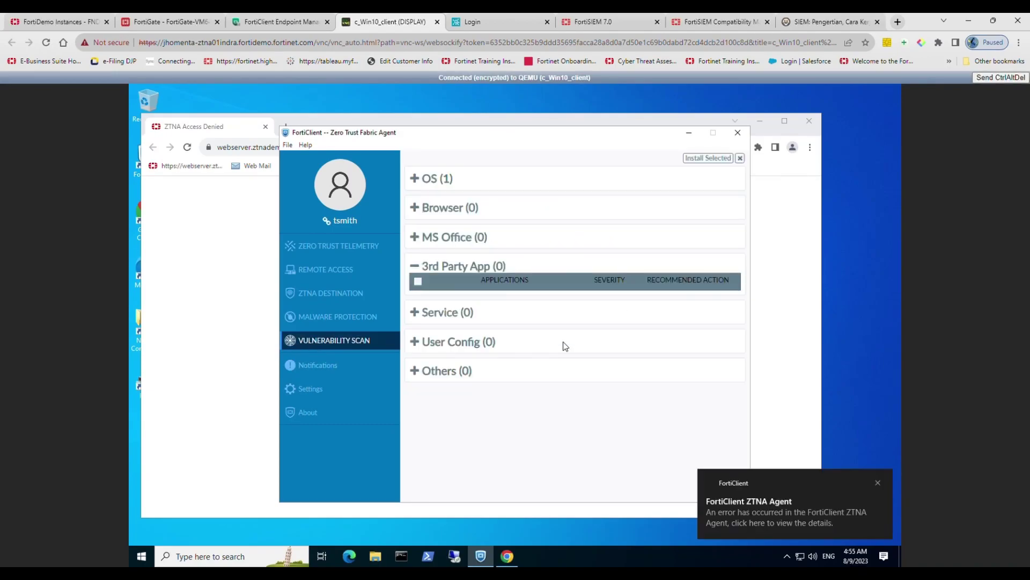
pyautogui.click(418, 178)
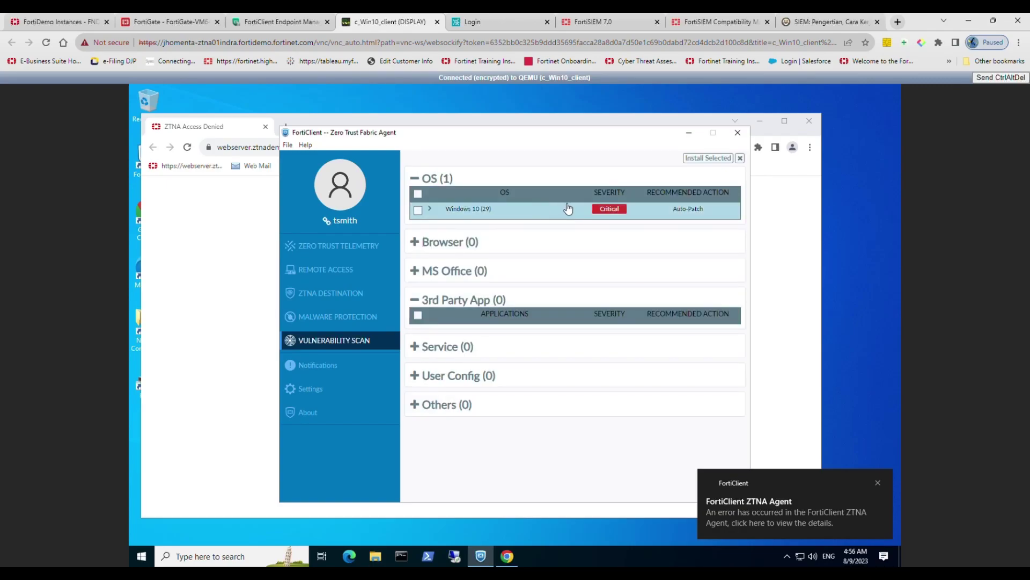
pyautogui.click(419, 208)
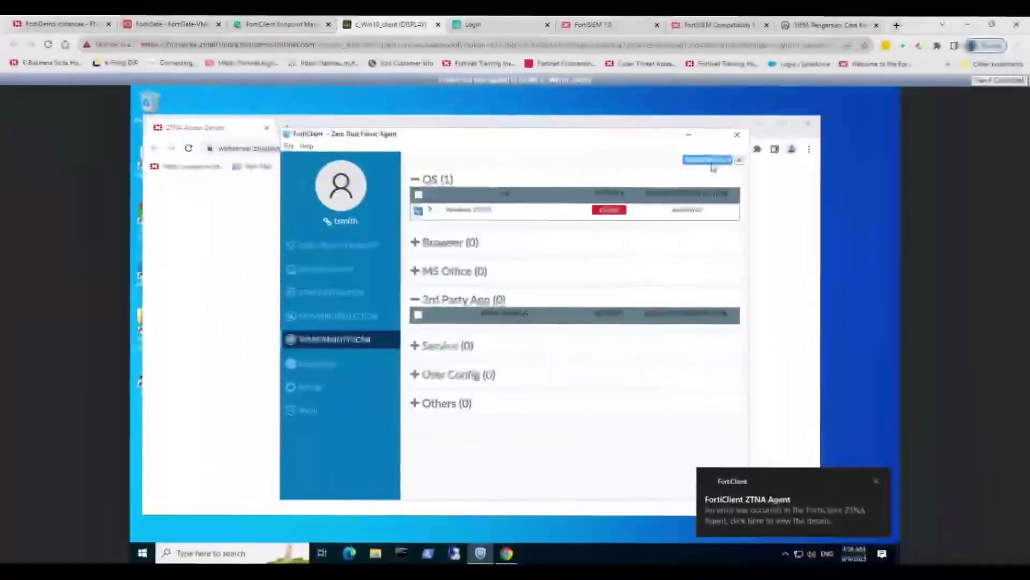
pyautogui.click(711, 162)
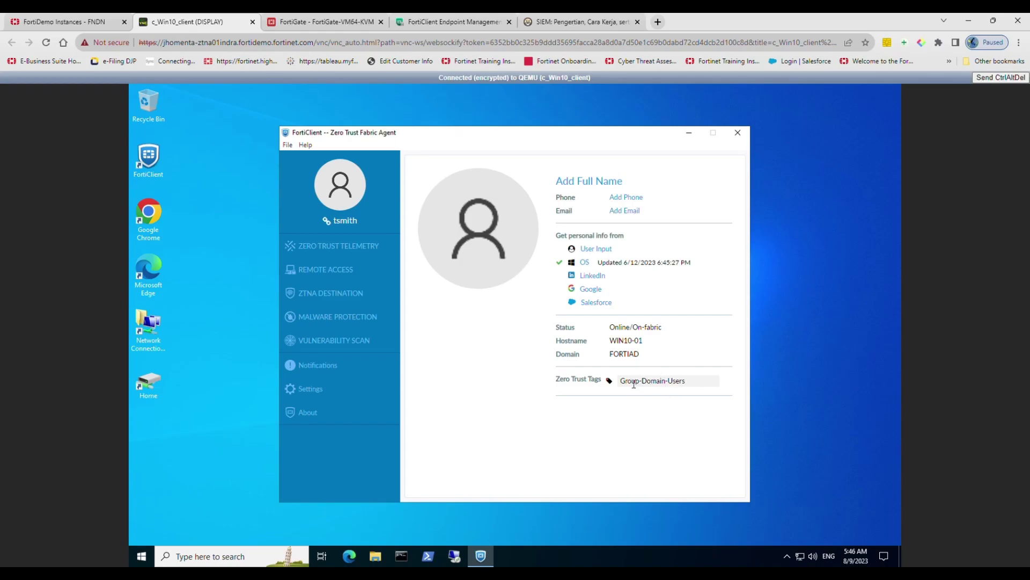
# Step: Confirm the Vulnerability Scan reports 0 vulnerabilities in every category
pyautogui.click(331, 349)
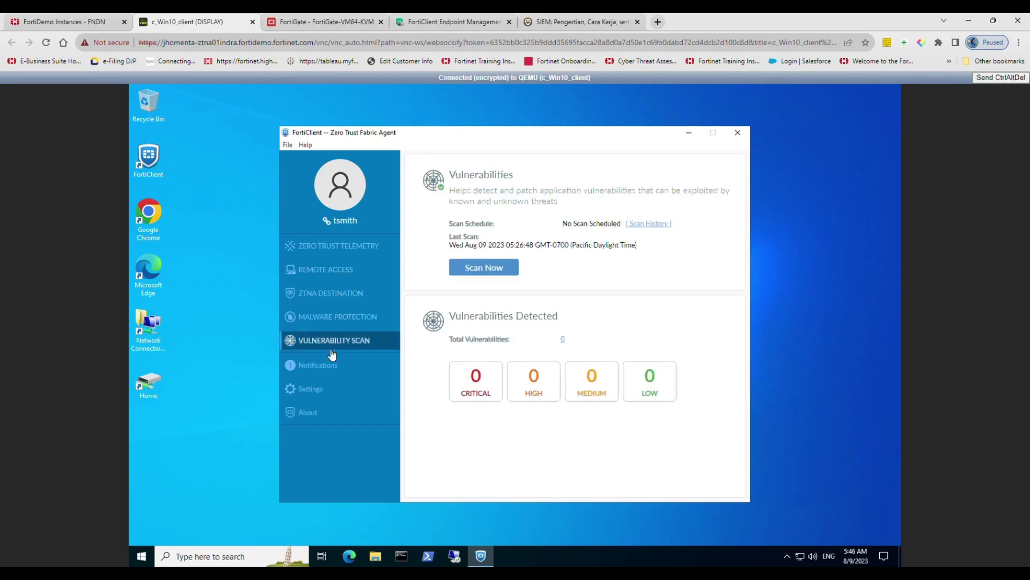
pyautogui.click(562, 340)
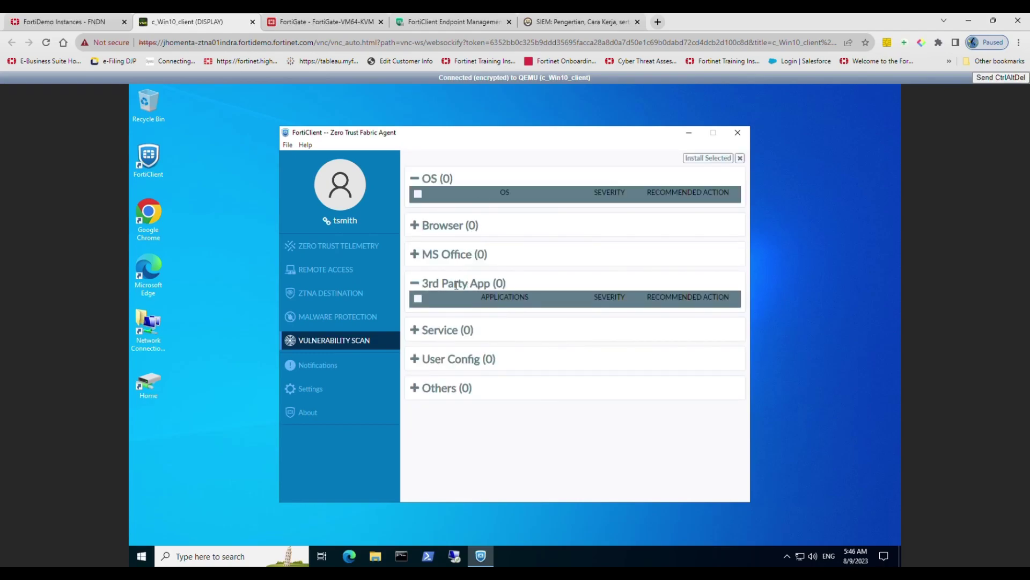
pyautogui.click(211, 249)
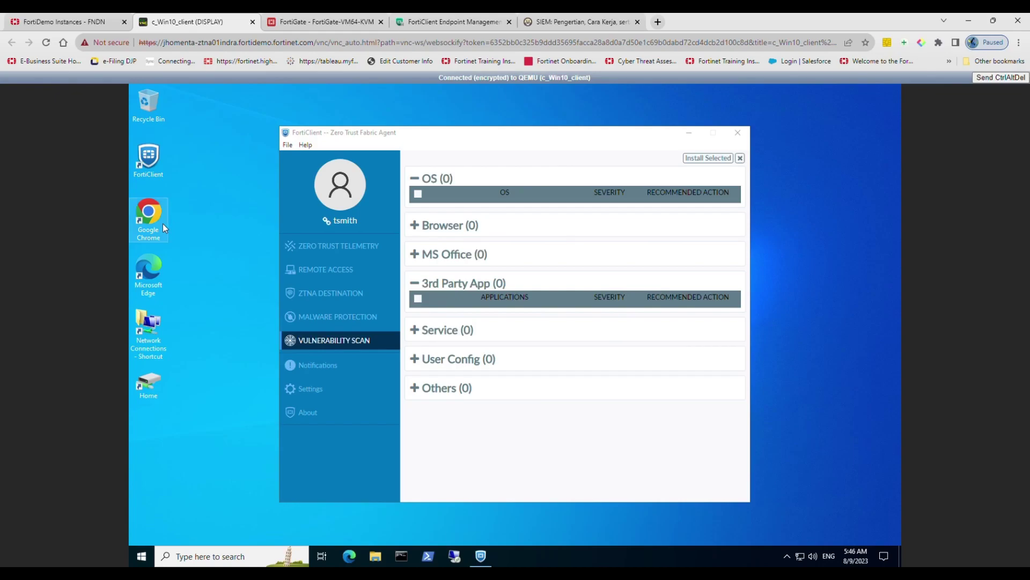
# Step: Reopen the ZTNA web server in Chrome, present the device certificate, and sign in with the user's credentials
pyautogui.doubleClick(160, 224)
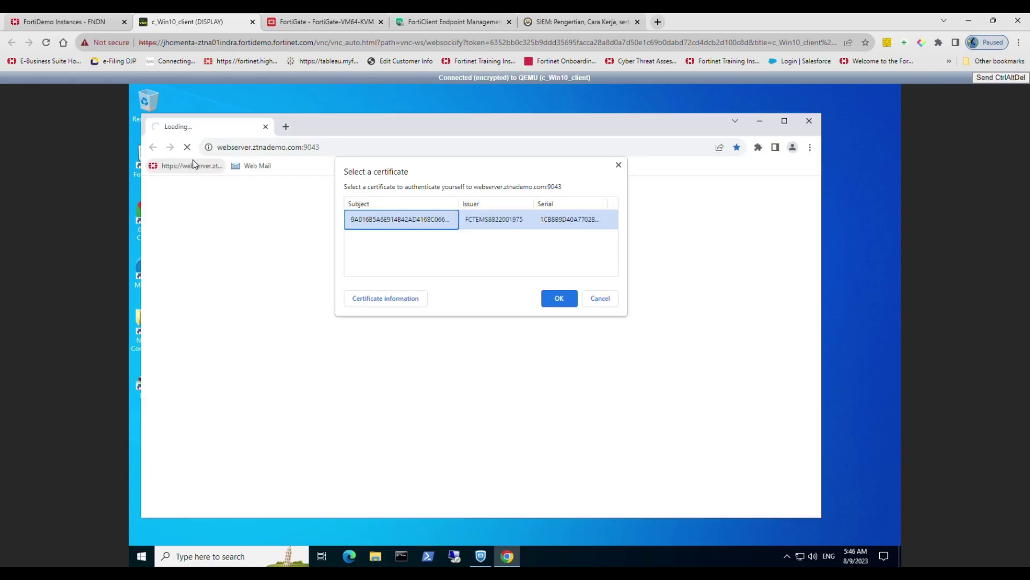
pyautogui.click(553, 297)
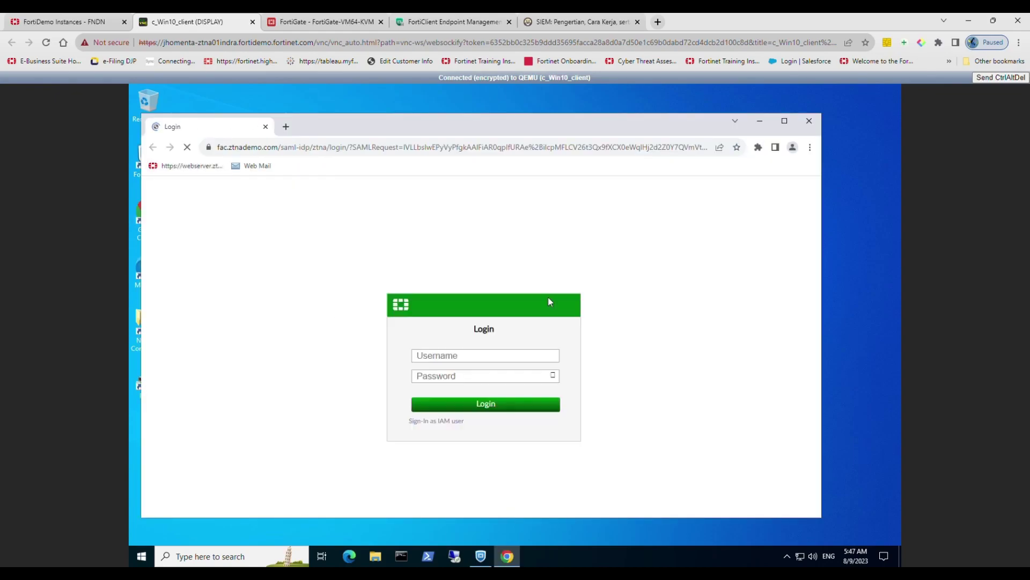
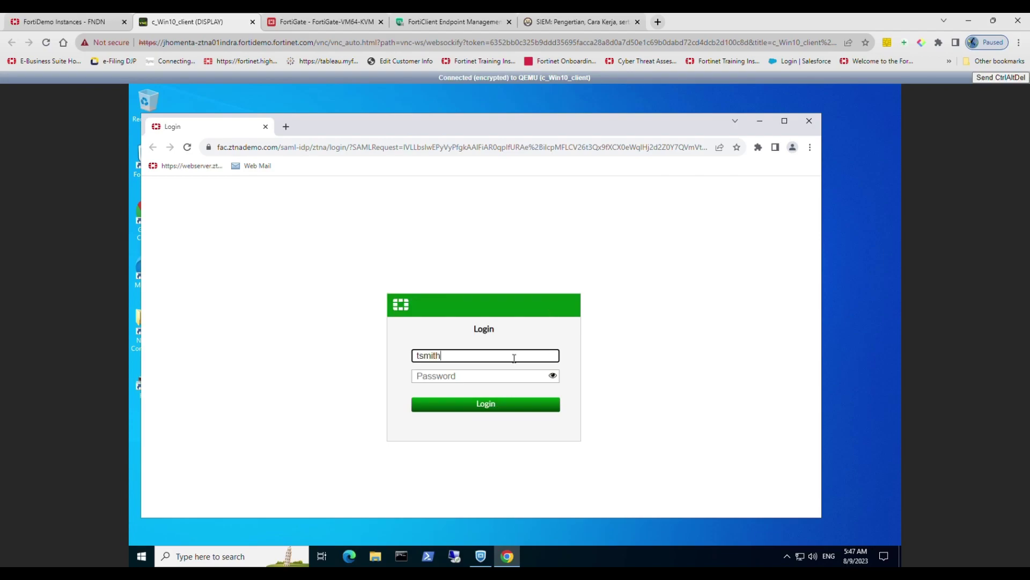
pyautogui.press('Tab')
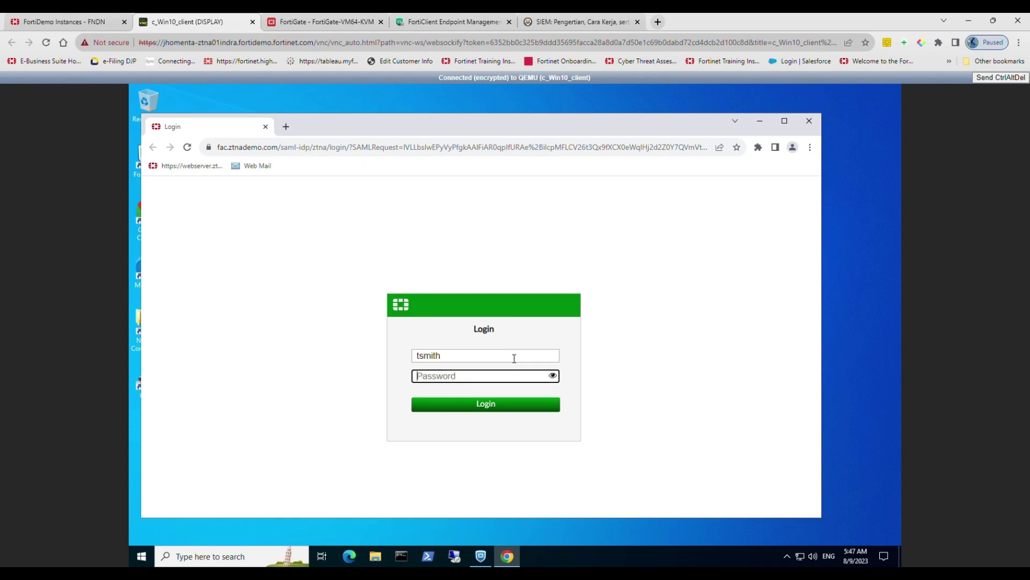
pyautogui.write('fortinet')
pyautogui.click(511, 412)
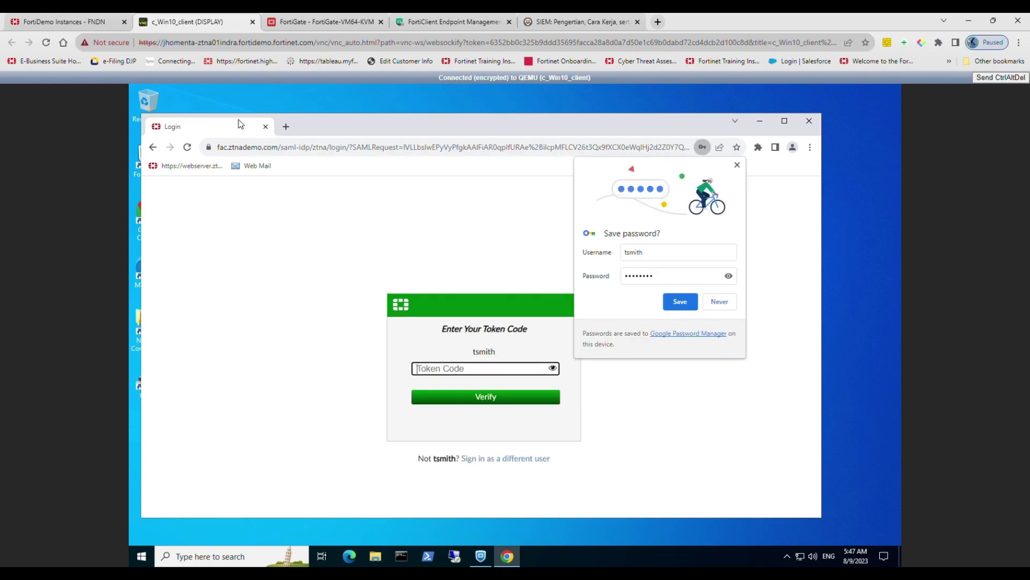
pyautogui.click(286, 126)
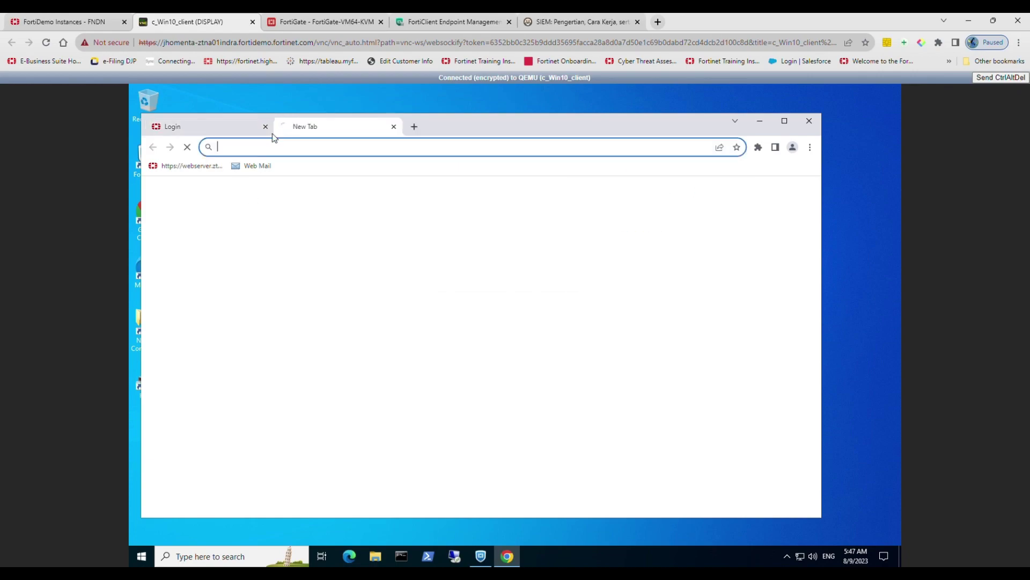
# Step: Copy the newest FortiAuthenticator token code from webmail and verify it on the login prompt
pyautogui.click(255, 165)
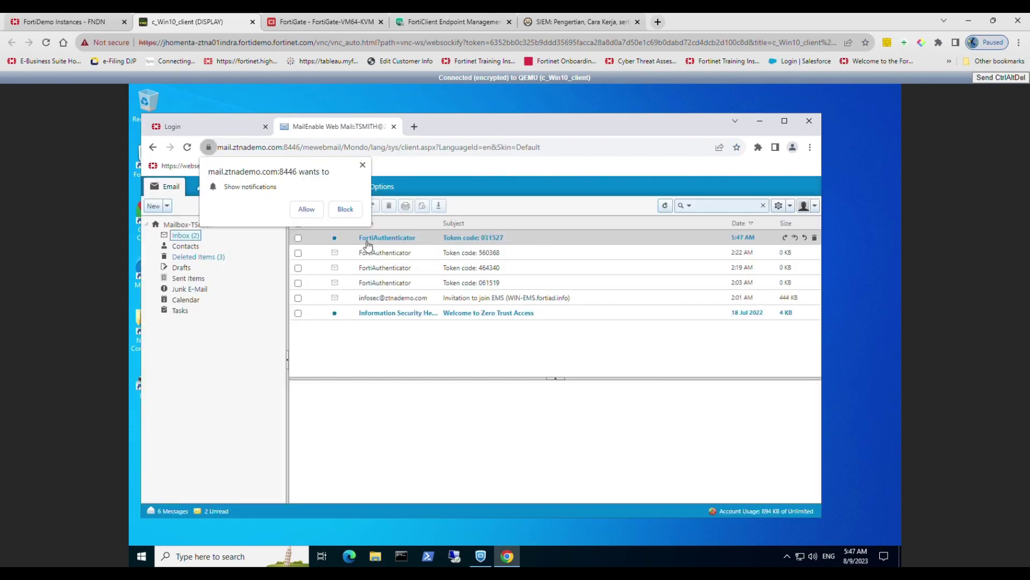
pyautogui.click(371, 237)
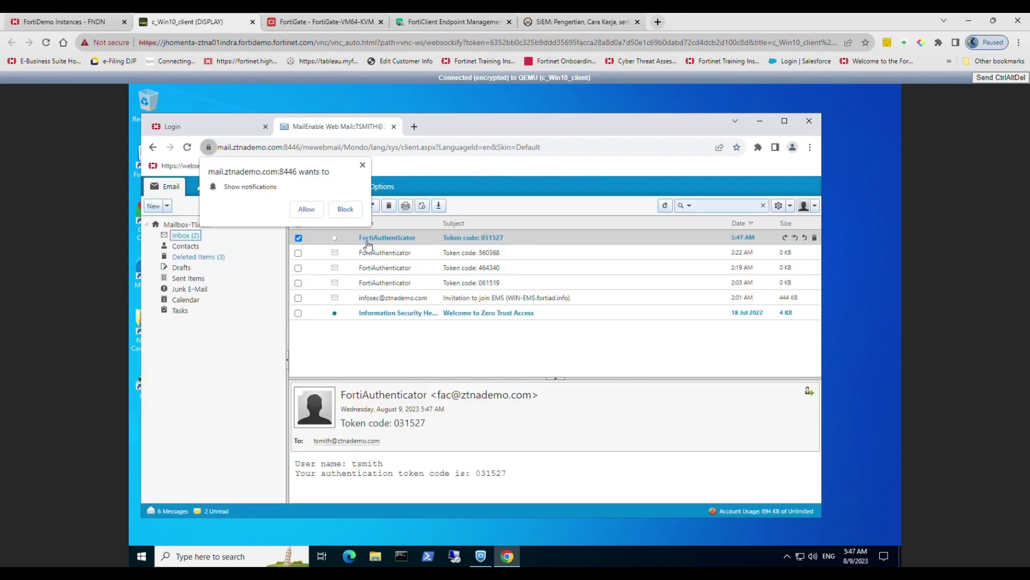
pyautogui.moveTo(427, 423); pyautogui.dragTo(394, 423)
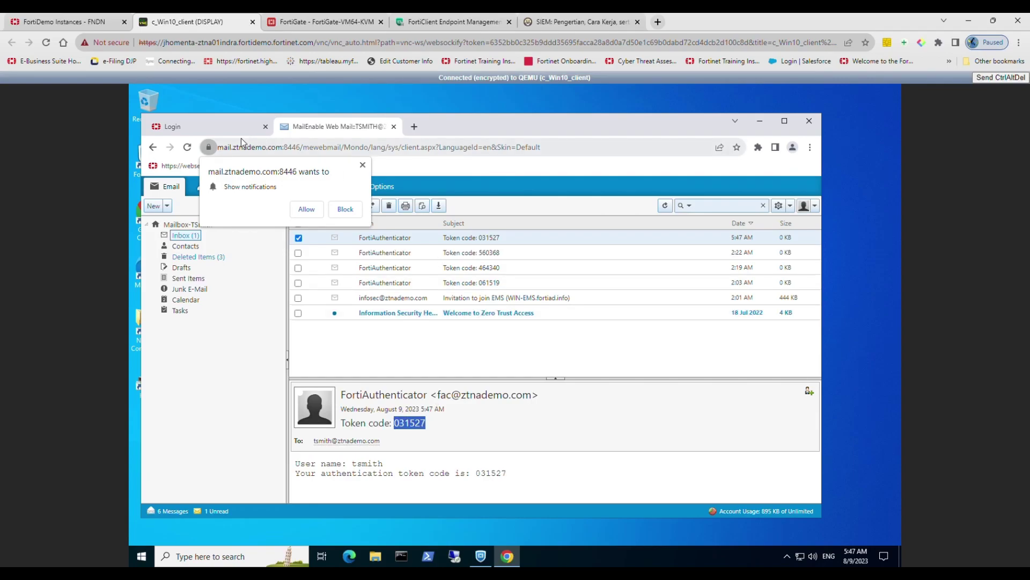
pyautogui.click(233, 126)
pyautogui.hotkey('ctrl', 'v')
pyautogui.click(528, 401)
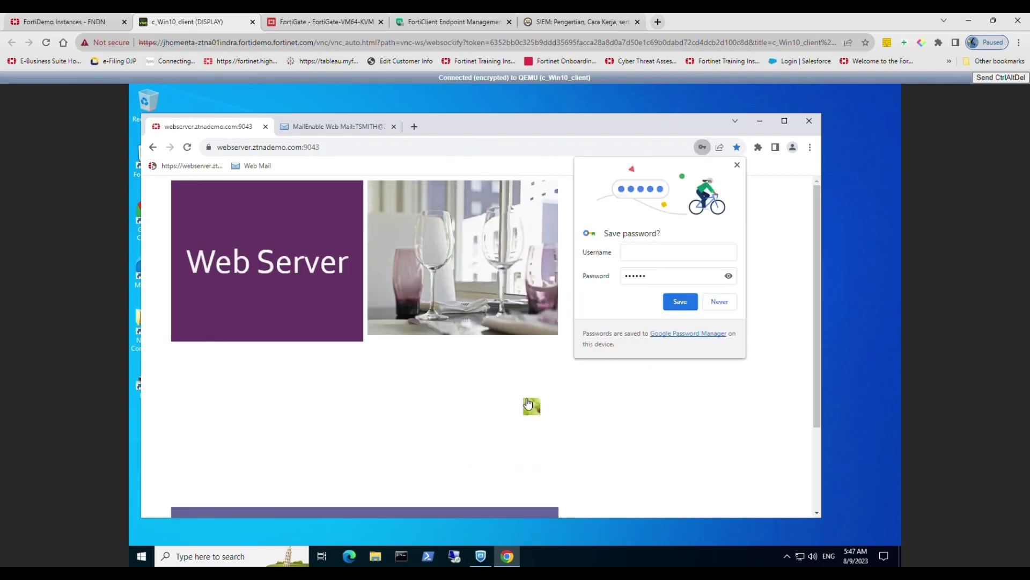
# Step: Decline saving the password and highlight the 'Success – You have reached webserver01' banner
pyautogui.scroll(-1, 495, 408)
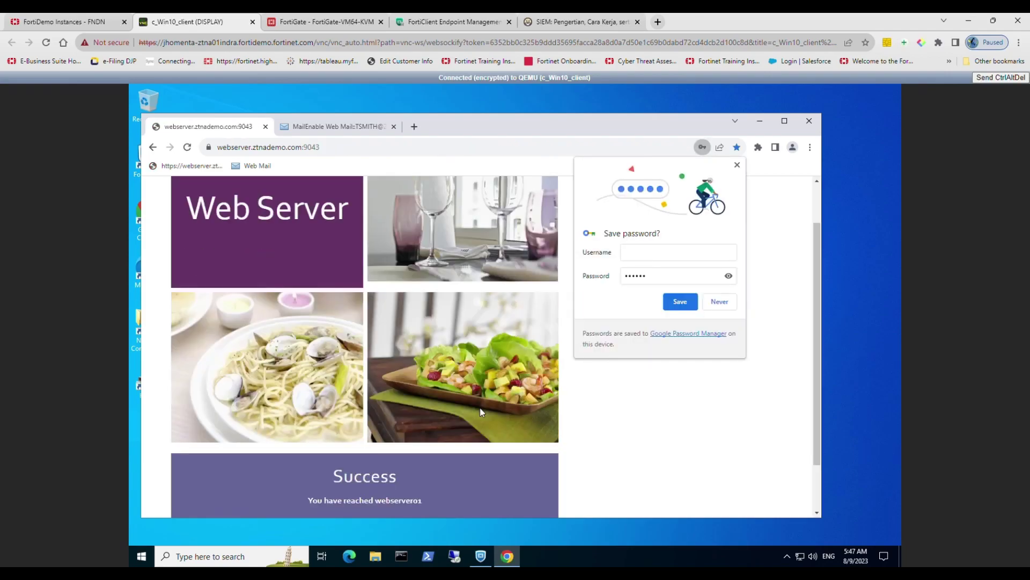
pyautogui.scroll(-1, 481, 412)
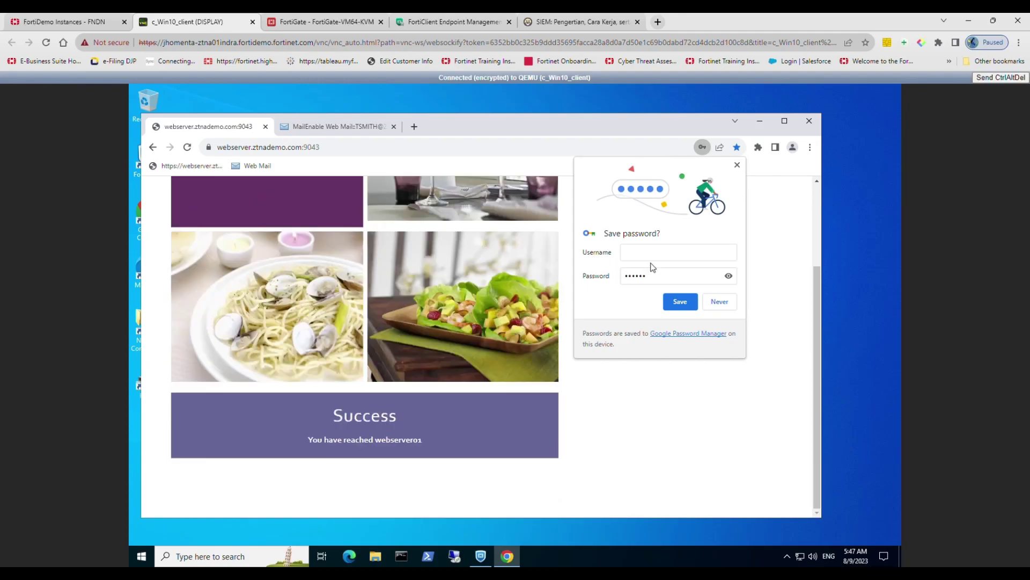
pyautogui.click(707, 308)
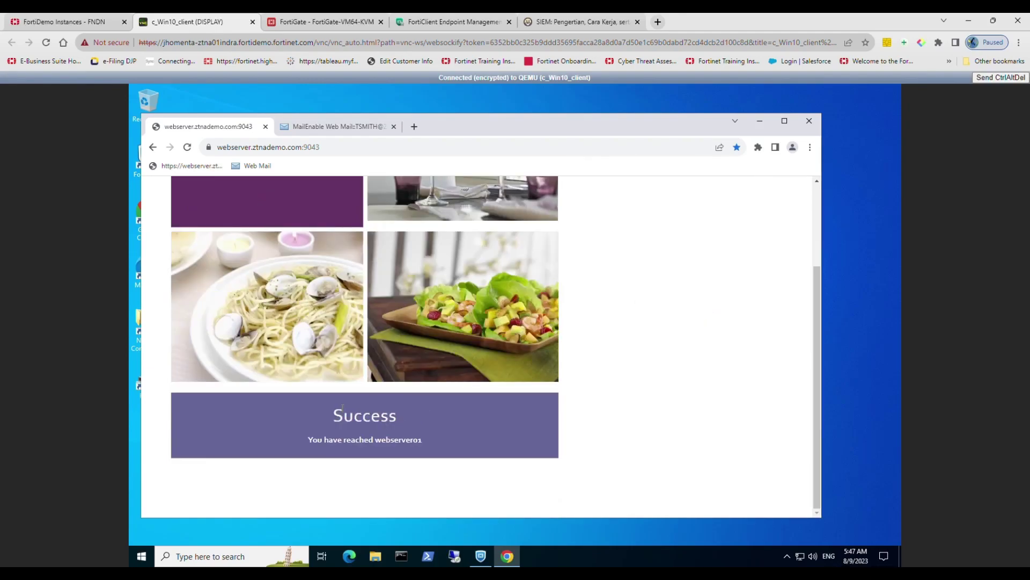
pyautogui.moveTo(334, 415); pyautogui.dragTo(420, 432)
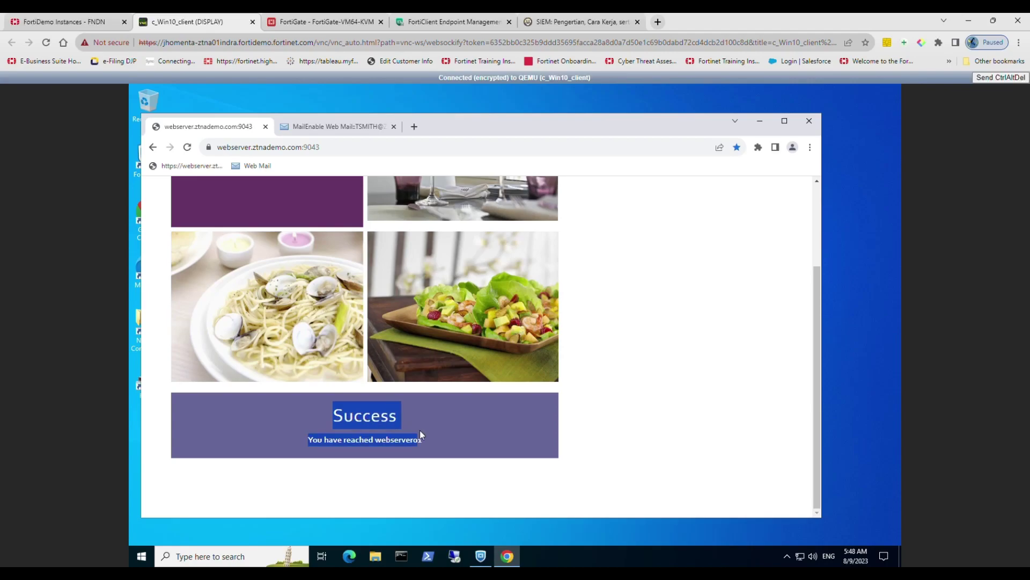
pyautogui.click(629, 412)
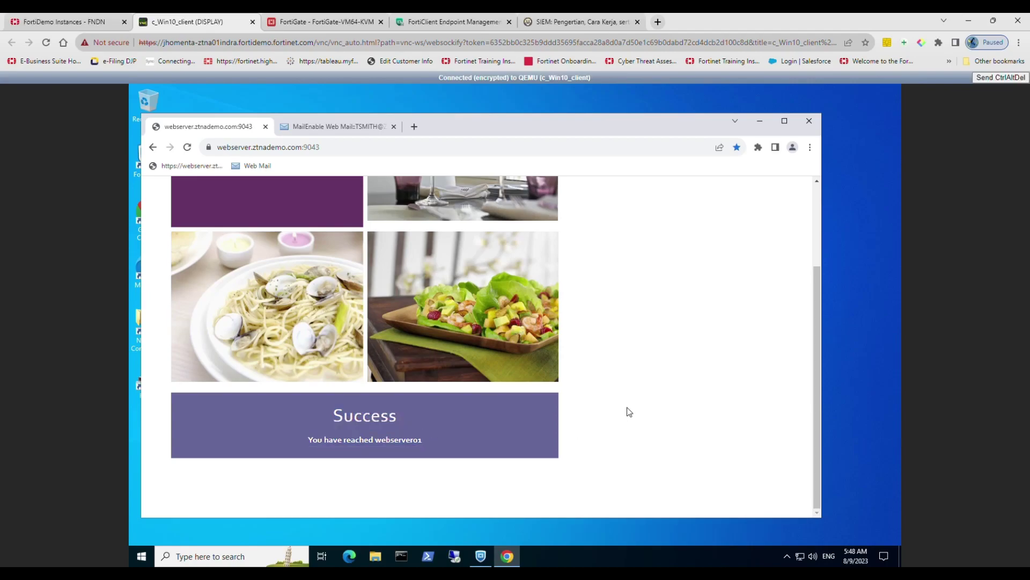